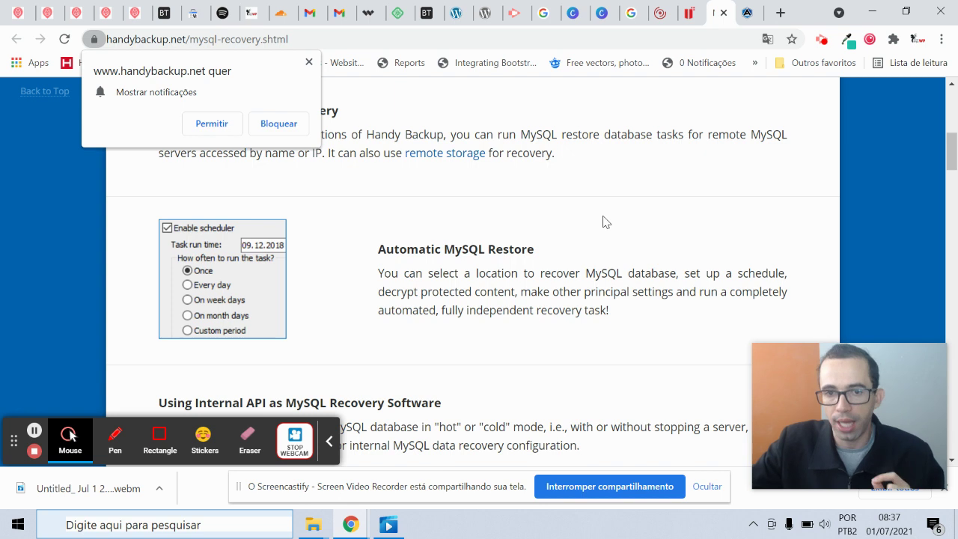
Review the Handy Backup MySQL recovery page and the Aryson MySQL database repair page.
{"action": "scroll", "coordinate": [606, 221], "scroll_direction": "down", "scroll_amount": 9}
{"action": "scroll", "coordinate": [603, 219], "scroll_direction": "up", "scroll_amount": 10}
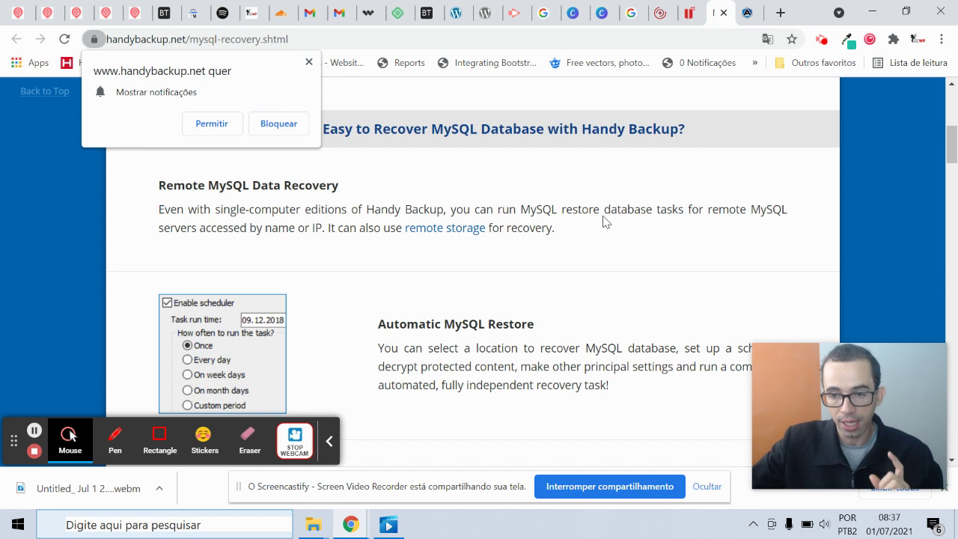
{"action": "scroll", "coordinate": [606, 221], "scroll_direction": "up", "scroll_amount": 5}
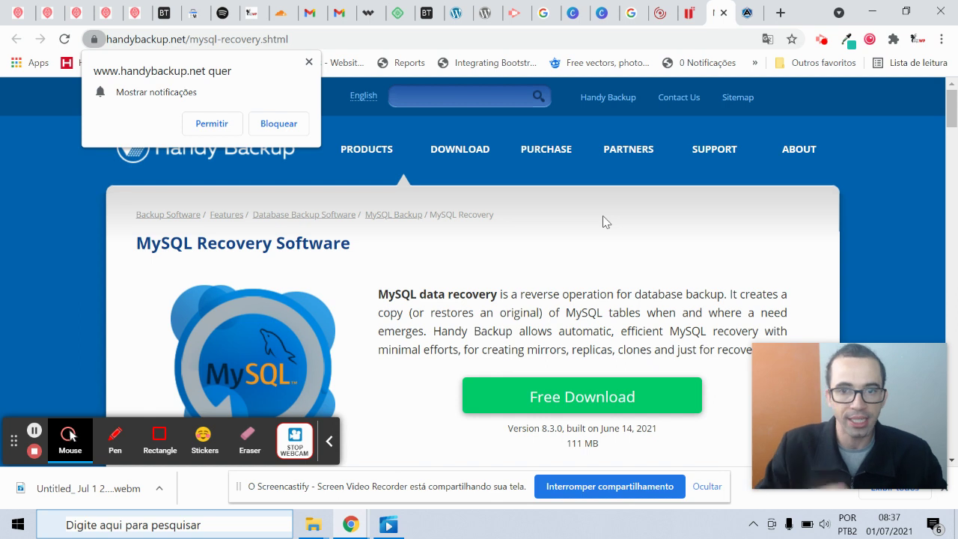
{"action": "key", "text": "ctrl+Tab"}
{"action": "scroll", "coordinate": [579, 173], "scroll_direction": "down", "scroll_amount": 2}
{"action": "scroll", "coordinate": [580, 169], "scroll_direction": "down", "scroll_amount": 6}
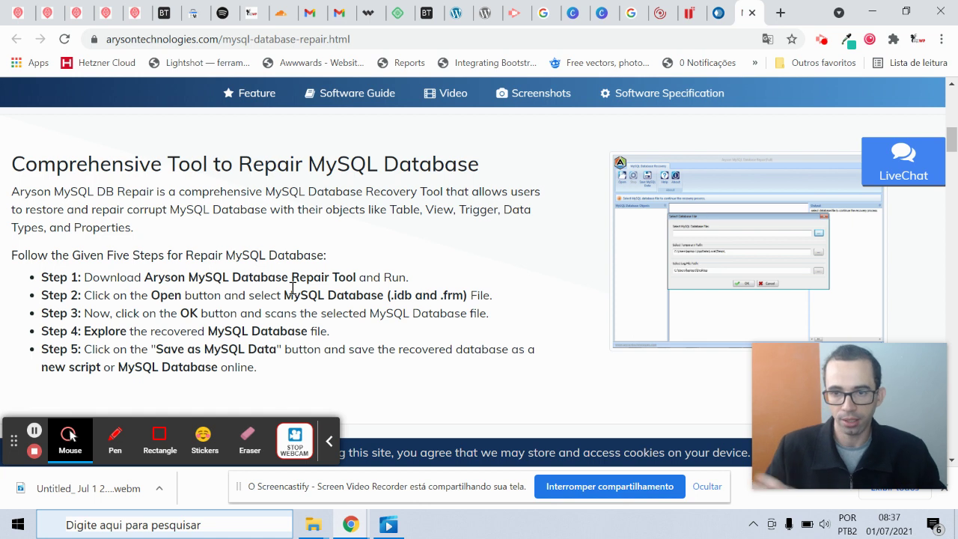
Switch to the BACKUPS design in Canva, show the "Backup corrompido e agora?" slide full screen and return to the editor.
{"action": "left_click", "coordinate": [575, 11]}
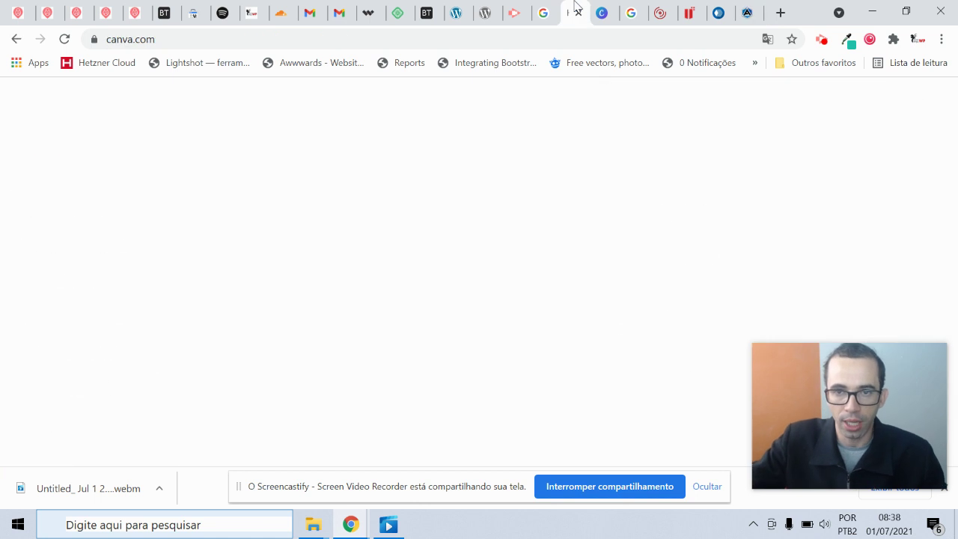
{"action": "left_click", "coordinate": [602, 13]}
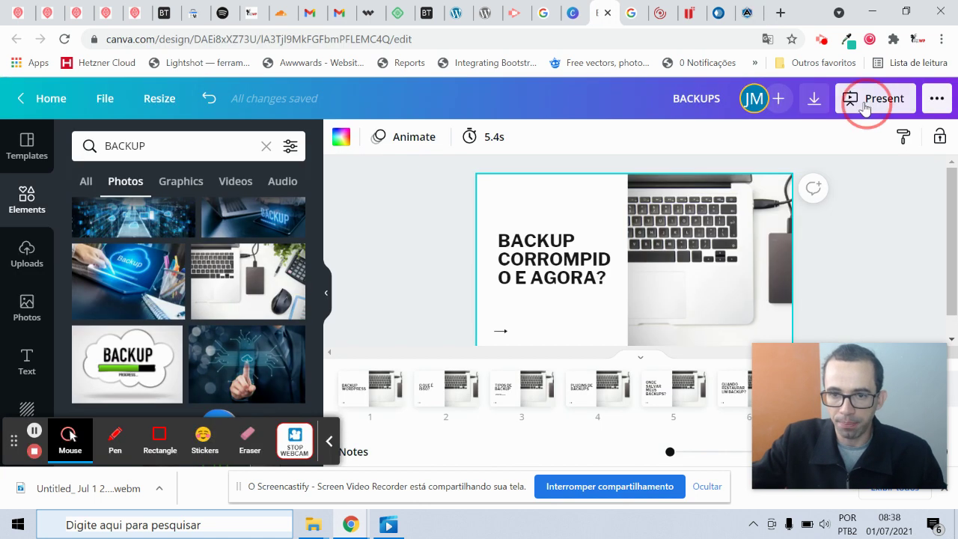
{"action": "left_click", "coordinate": [873, 98]}
{"action": "left_click", "coordinate": [780, 245]}
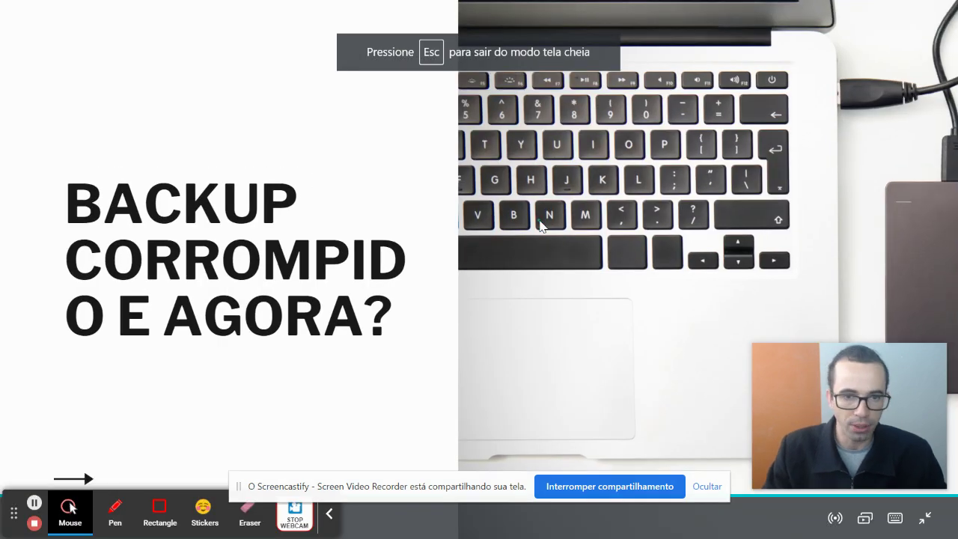
{"action": "left_click", "coordinate": [452, 238]}
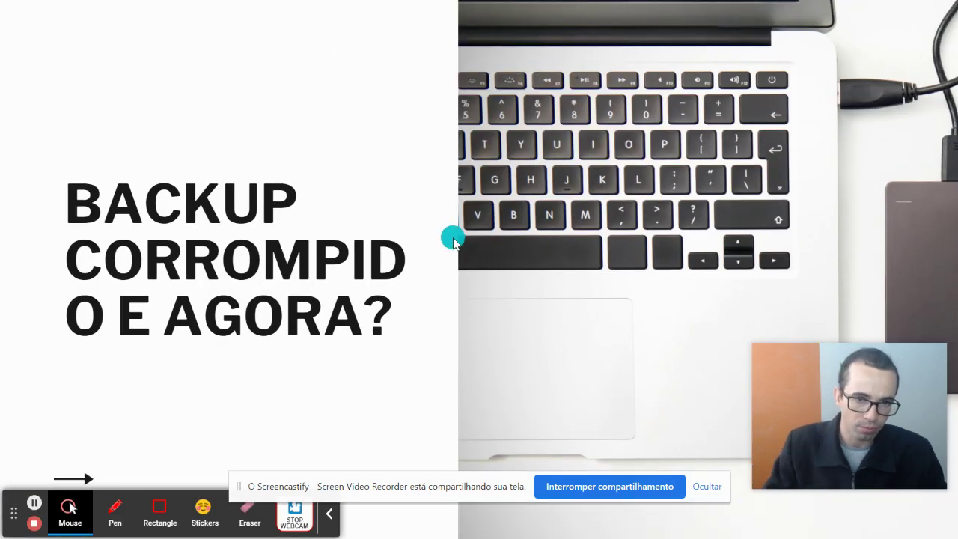
{"action": "key", "text": "Escape"}
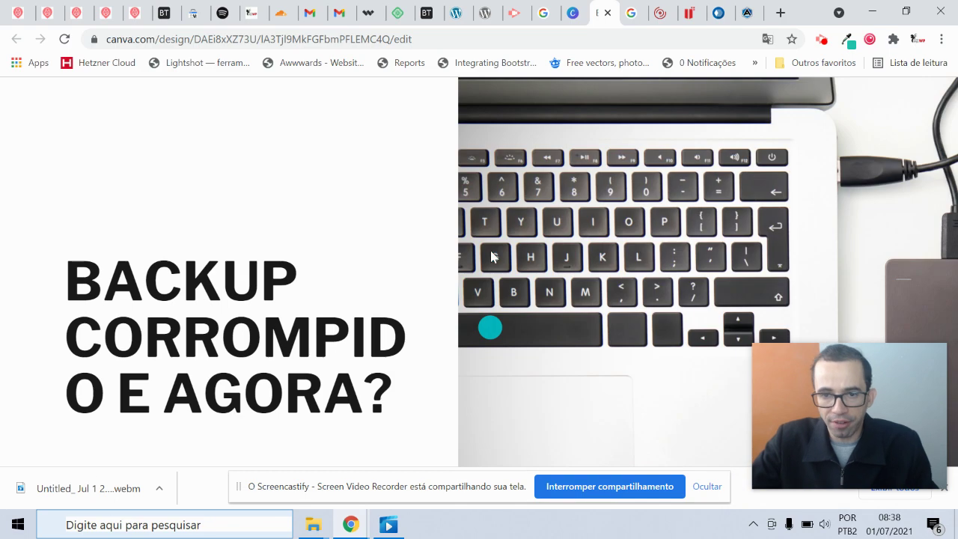
{"action": "left_click_drag", "start_coordinate": [823, 388], "coordinate": [801, 343]}
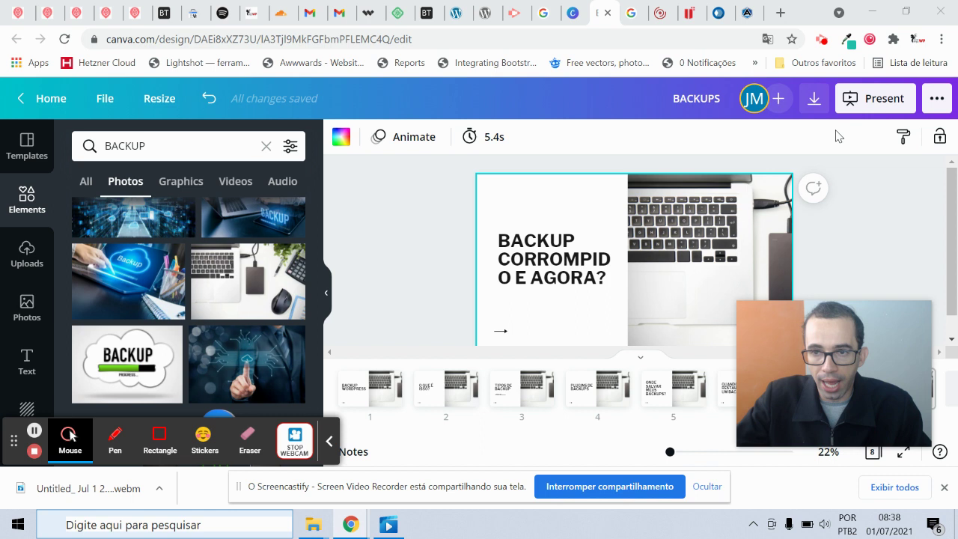
{"action": "left_click", "coordinate": [874, 98]}
{"action": "left_click", "coordinate": [820, 241]}
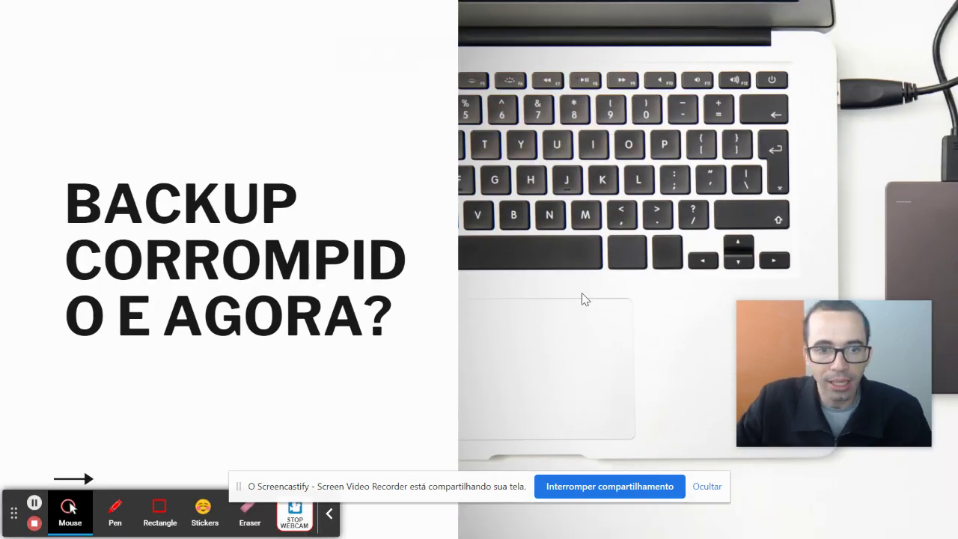
{"action": "key", "text": "Escape"}
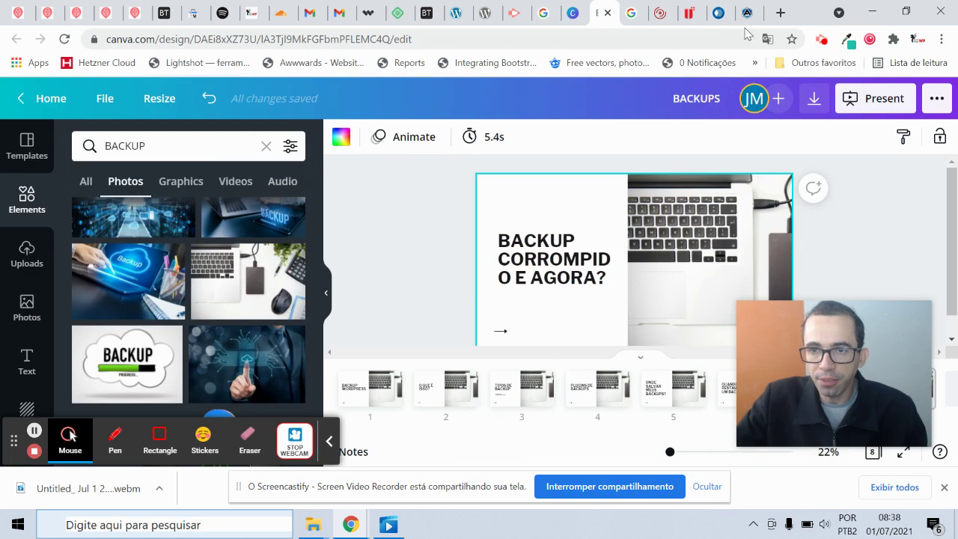
Switch to the Tutor LMS na Prática WordPress admin and search for UPDRAFTPLUS among the plugins available to add.
{"action": "left_click", "coordinate": [471, 9]}
{"action": "scroll", "coordinate": [74, 288], "scroll_direction": "down", "scroll_amount": 2}
{"action": "mouse_move", "coordinate": [65, 290]}
{"action": "mouse_move", "coordinate": [60, 324]}
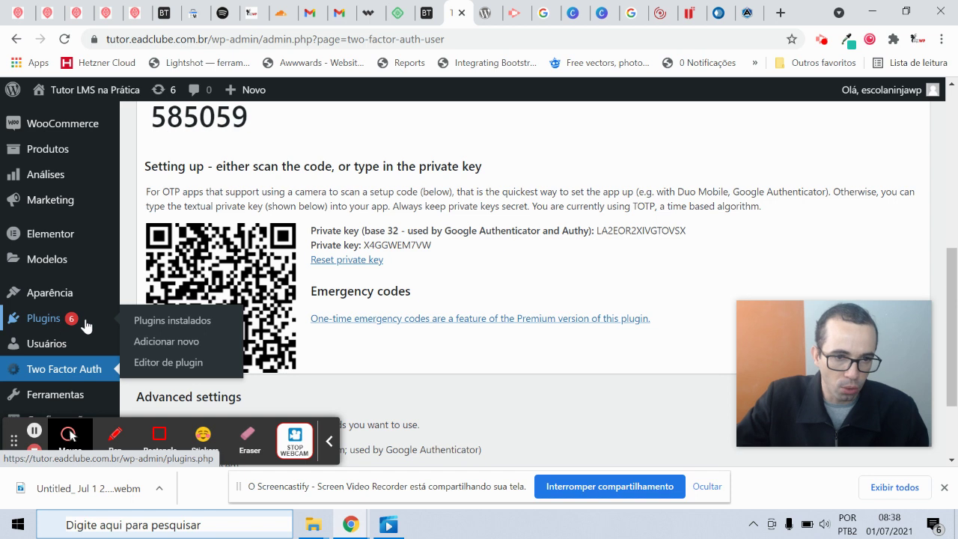
{"action": "left_click", "coordinate": [166, 343]}
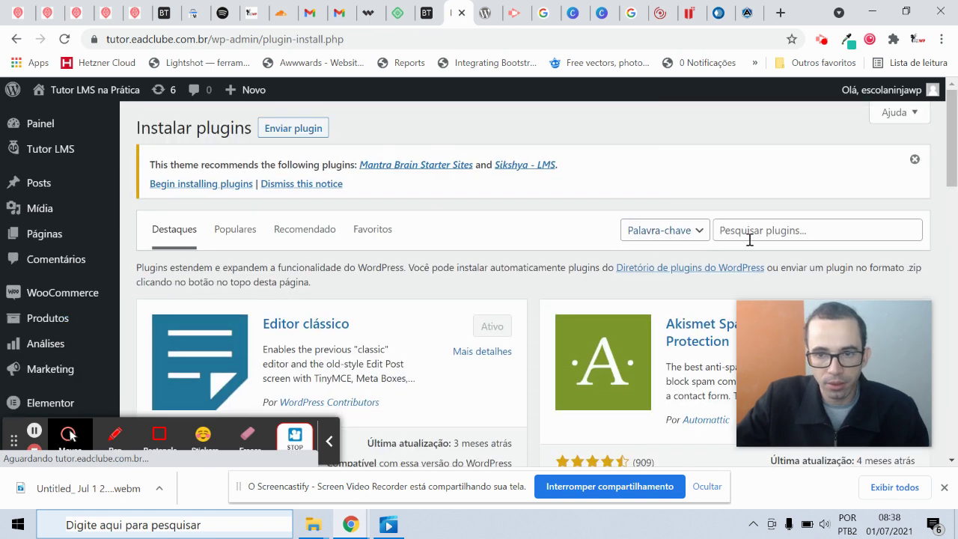
{"action": "left_click", "coordinate": [772, 238]}
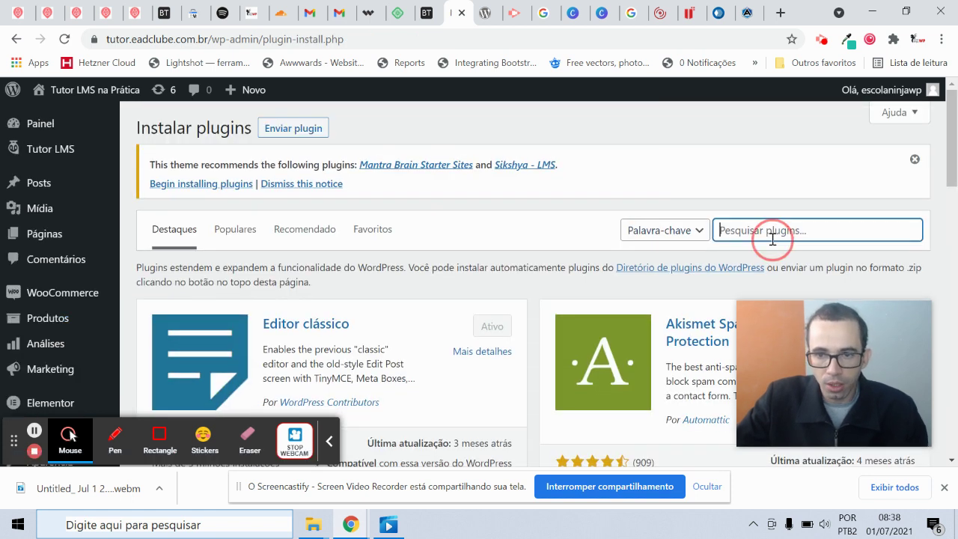
{"action": "type", "text": "UPDRAFTPLUS"}
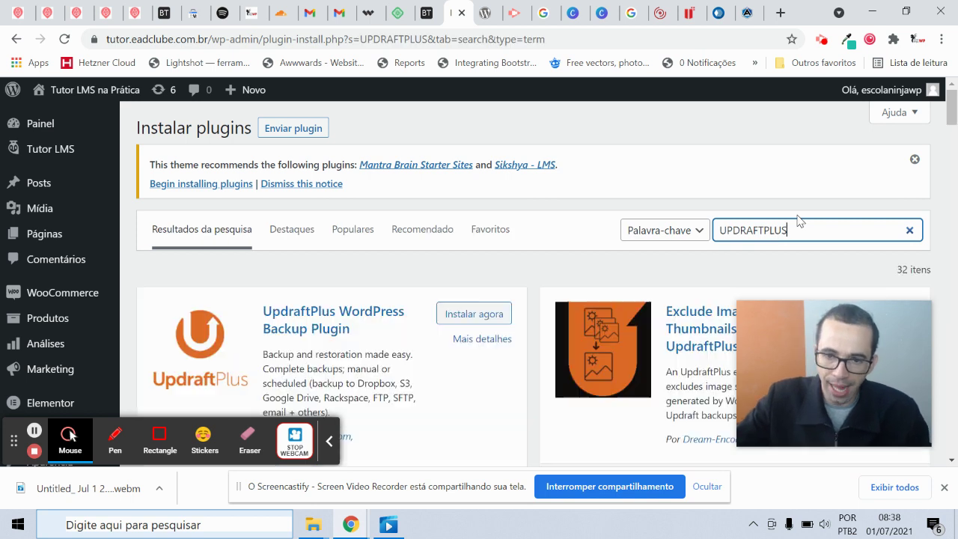
{"action": "scroll", "coordinate": [718, 220], "scroll_direction": "down", "scroll_amount": 3}
{"action": "scroll", "coordinate": [421, 261], "scroll_direction": "up", "scroll_amount": 3}
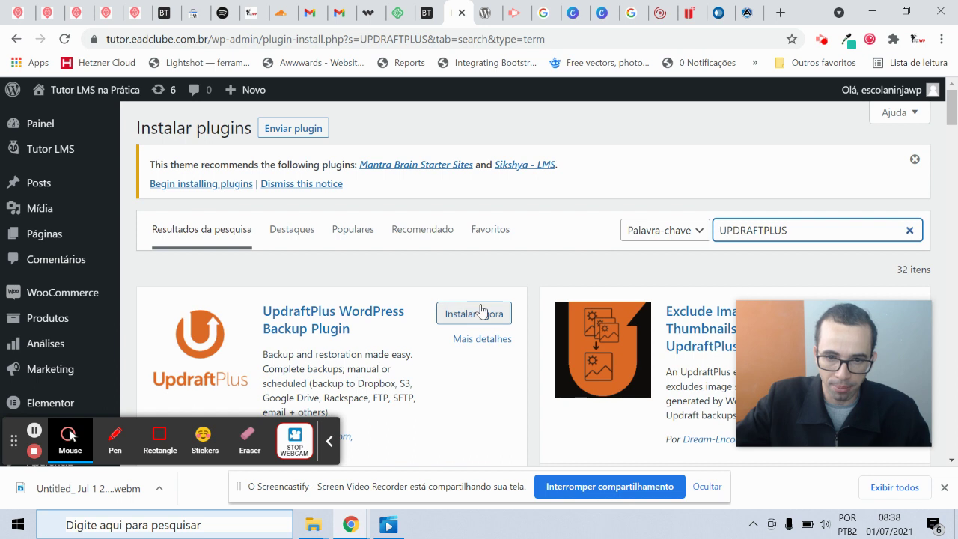
Install and activate the UpdraftPlus WordPress Backup Plugin.
{"action": "left_click", "coordinate": [483, 316]}
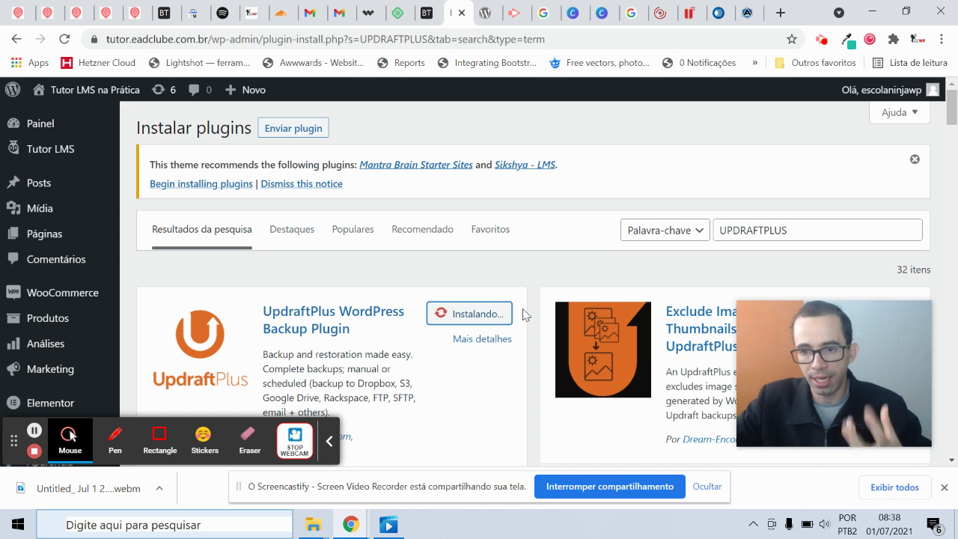
{"action": "scroll", "coordinate": [459, 300], "scroll_direction": "down", "scroll_amount": 1}
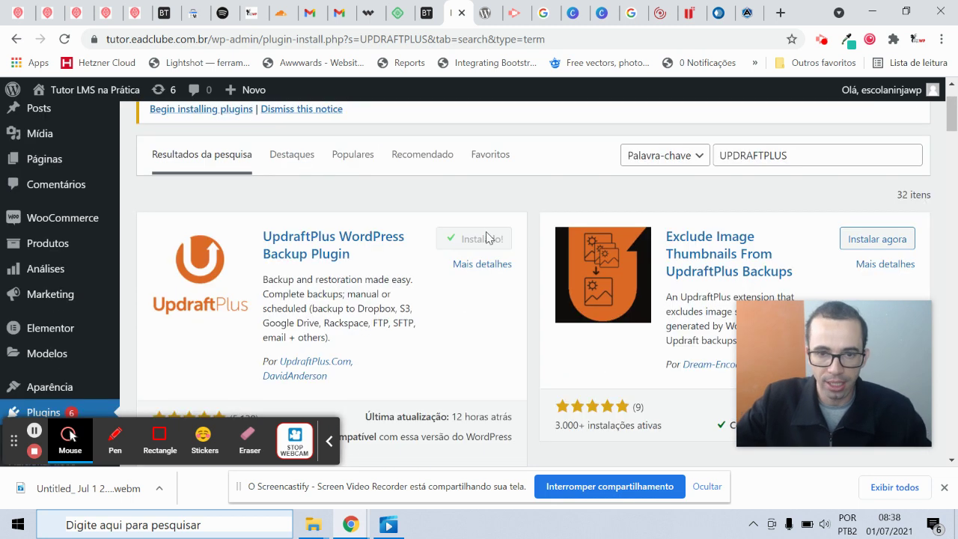
{"action": "left_click", "coordinate": [490, 244]}
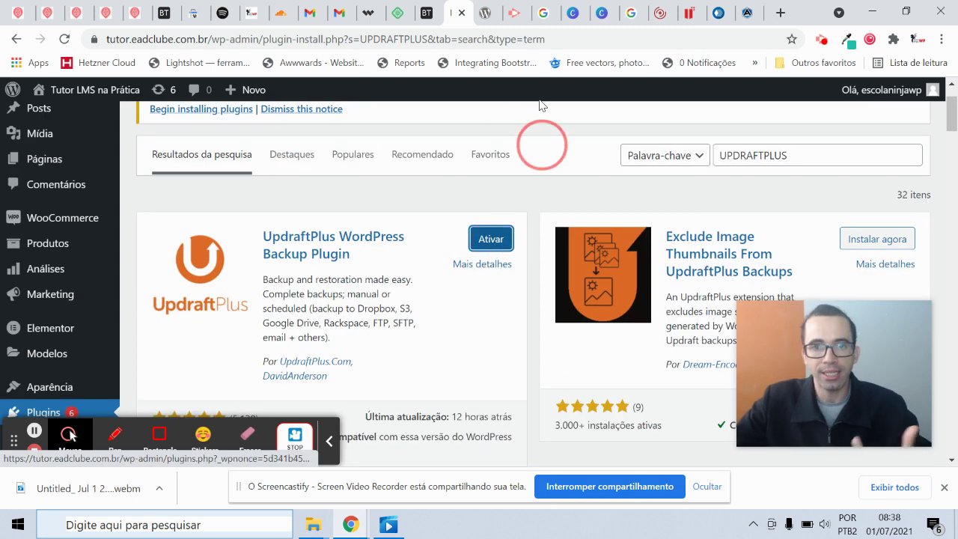
{"action": "left_click", "coordinate": [461, 13]}
{"action": "key", "text": "ctrl+shift+t"}
{"action": "left_click", "coordinate": [491, 239]}
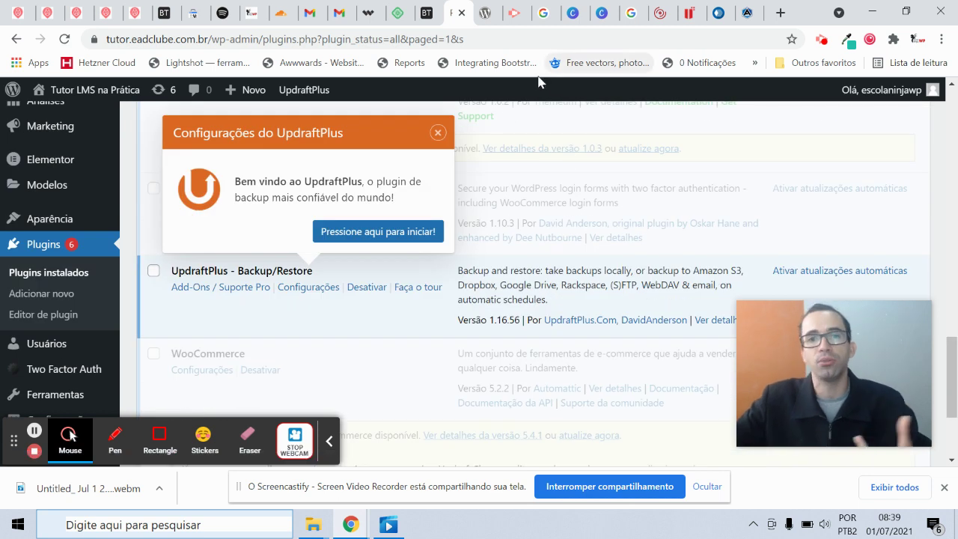
Dismiss the UpdraftPlus welcome pop-up and open the plugin's settings (Configurações).
{"action": "left_click", "coordinate": [437, 136]}
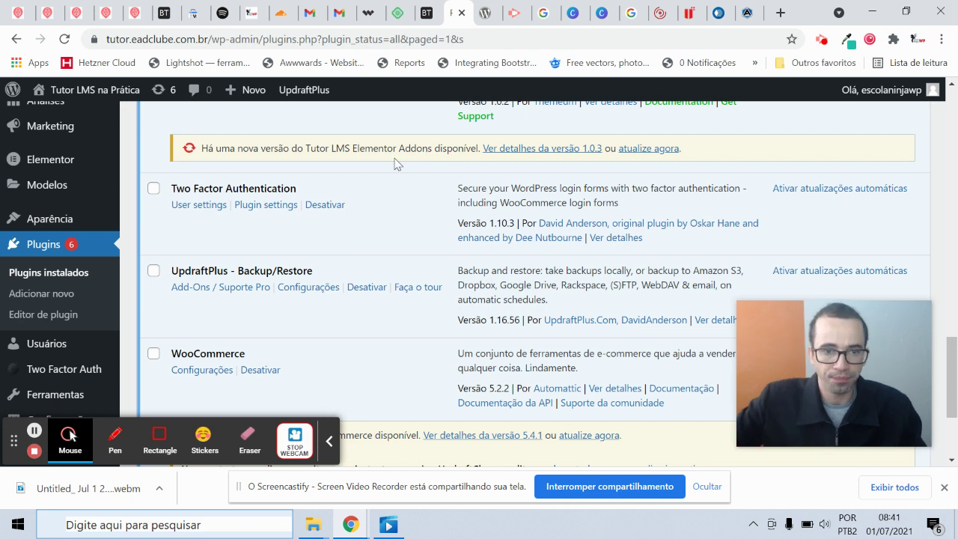
{"action": "scroll", "coordinate": [396, 163], "scroll_direction": "up", "scroll_amount": 15}
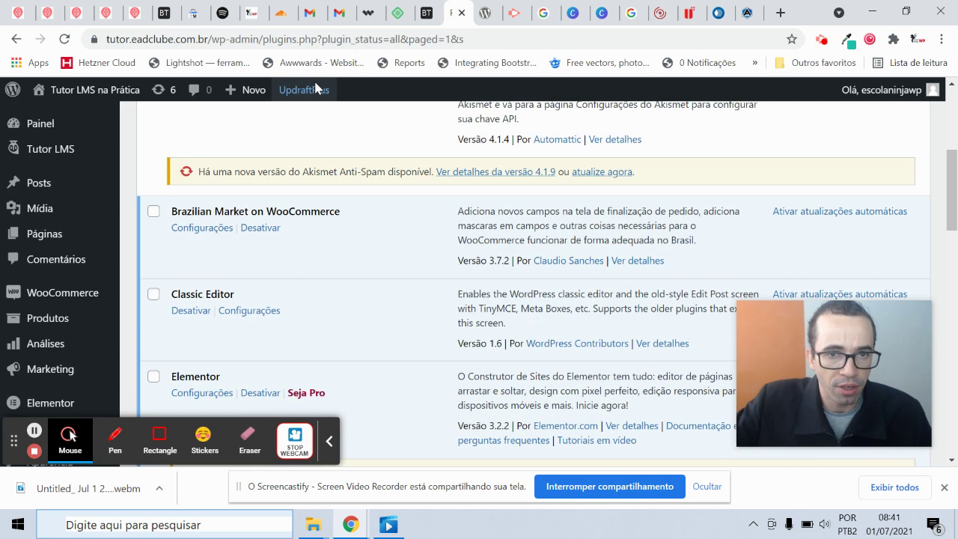
{"action": "mouse_move", "coordinate": [316, 88]}
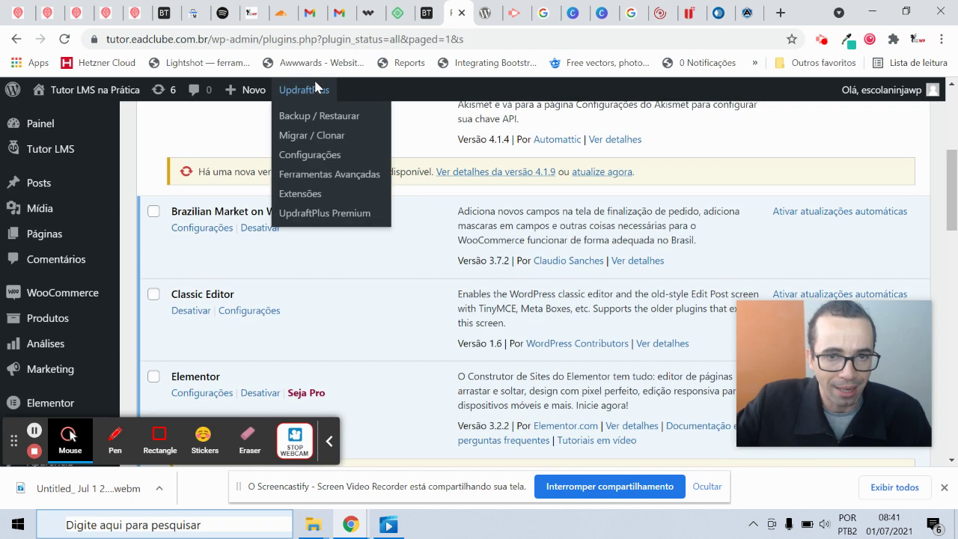
{"action": "left_click", "coordinate": [317, 160]}
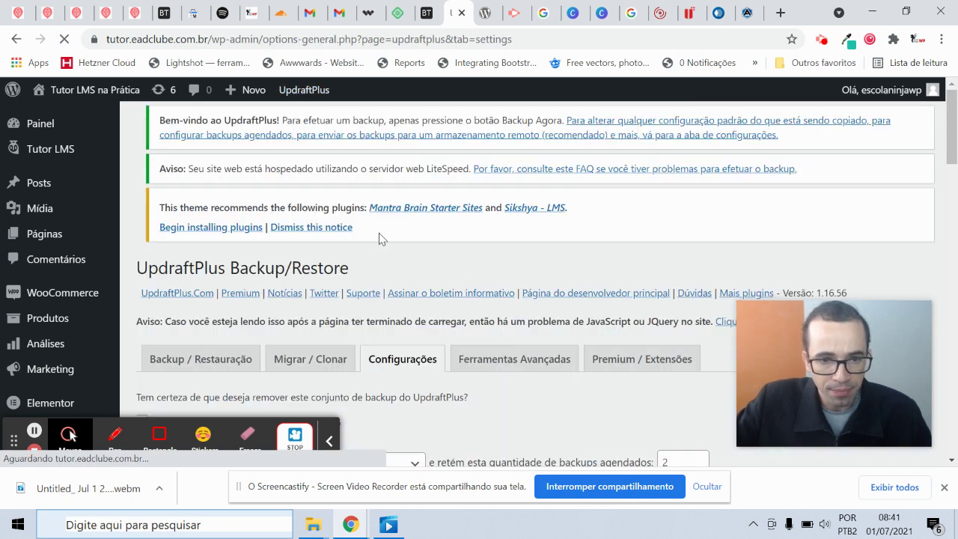
Set the file backup schedule (Agendamento do backup de arquivos) to Diariamente.
{"action": "scroll", "coordinate": [210, 214], "scroll_direction": "down", "scroll_amount": 3}
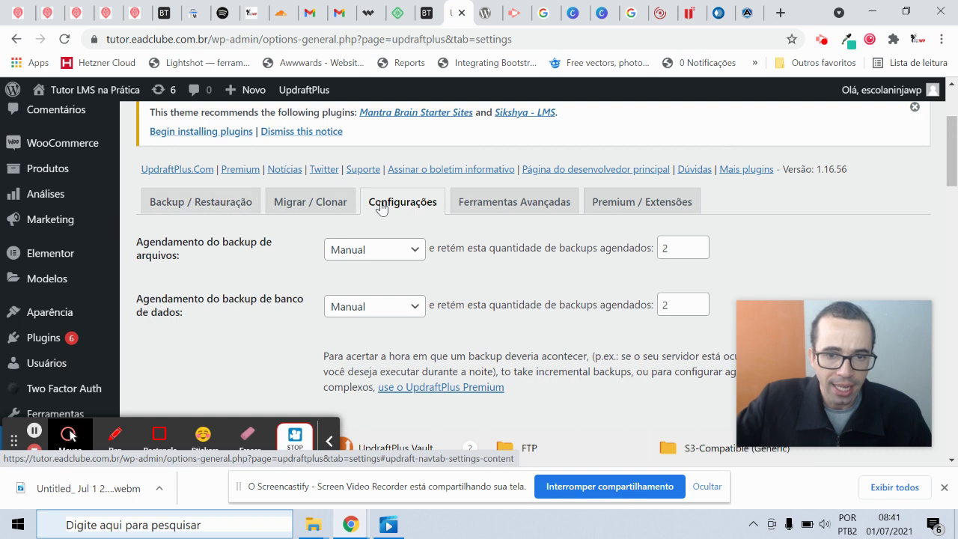
{"action": "left_click", "coordinate": [159, 248]}
{"action": "triple_click", "coordinate": [159, 247]}
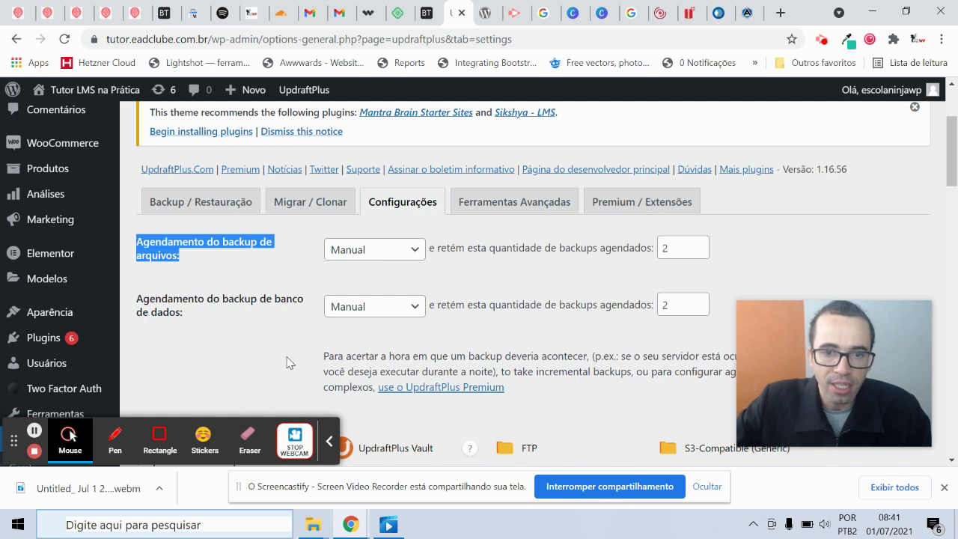
{"action": "left_click", "coordinate": [374, 250]}
{"action": "key", "text": "Escape"}
{"action": "key", "text": "d"}
{"action": "left_click", "coordinate": [520, 267]}
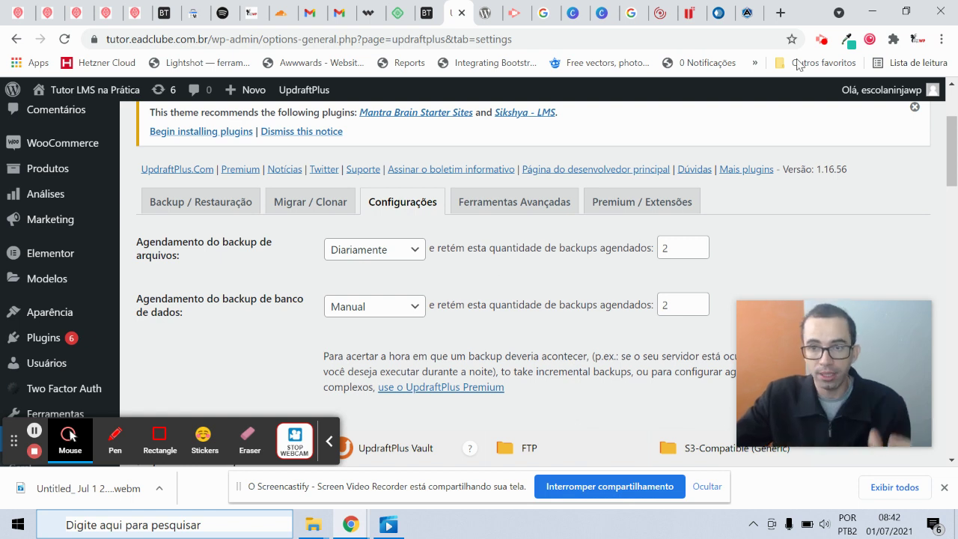
Search Google for UPDRAFTPLUS in a new browser tab and look through the results.
{"action": "left_click", "coordinate": [780, 17]}
{"action": "type", "text": "UPDRAFF"}
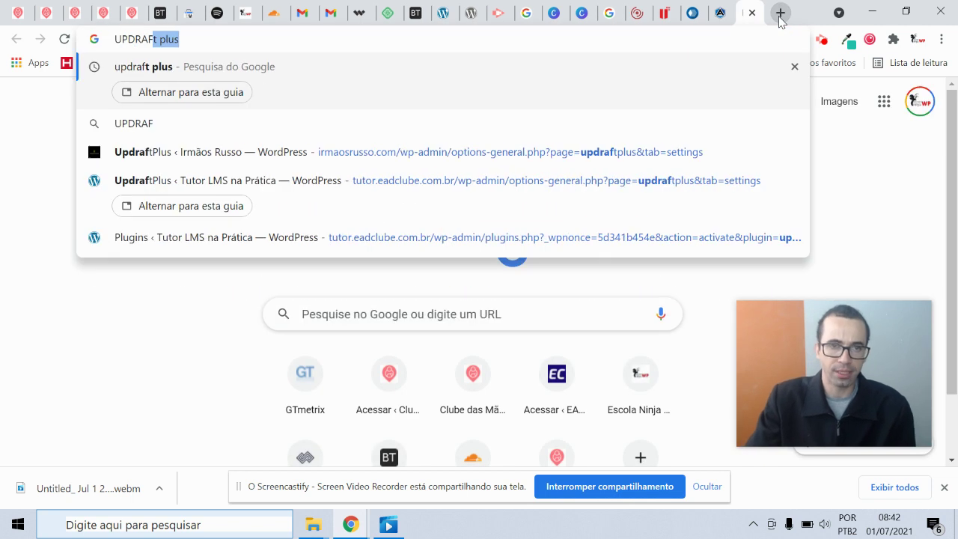
{"action": "key", "text": "BackSpace"}
{"action": "type", "text": "P"}
{"action": "key", "text": "BackSpace"}
{"action": "type", "text": "TPLUS"}
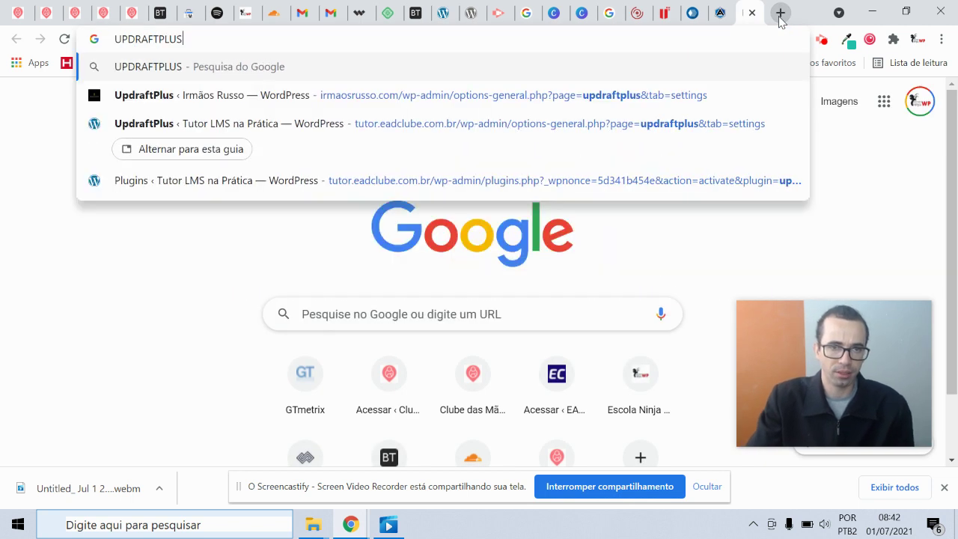
{"action": "key", "text": "Return"}
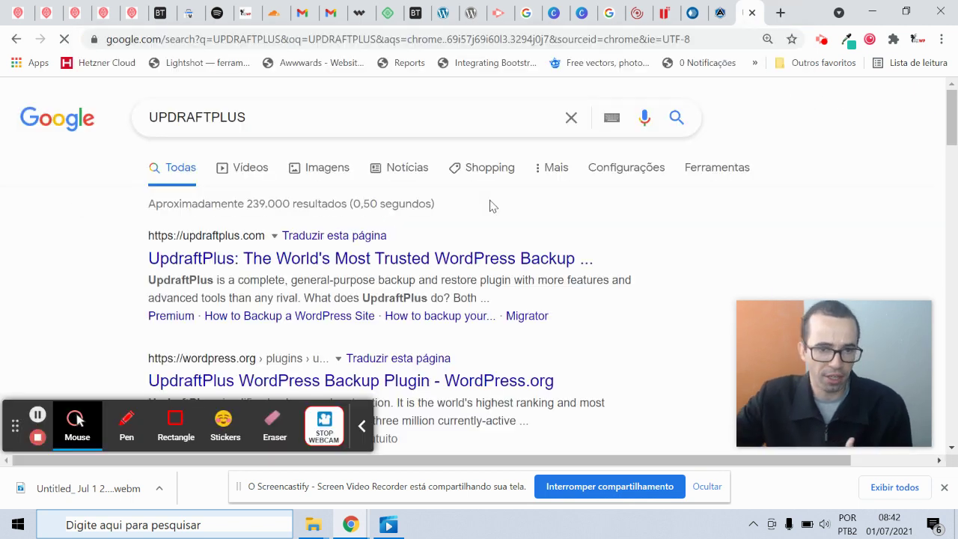
{"action": "scroll", "coordinate": [301, 268], "scroll_direction": "down", "scroll_amount": 3}
{"action": "scroll", "coordinate": [262, 254], "scroll_direction": "down", "scroll_amount": 10}
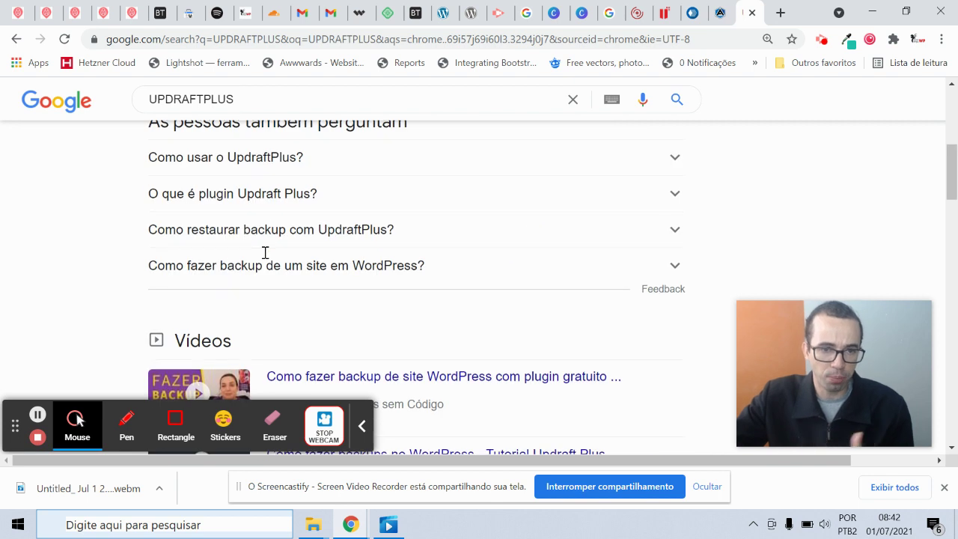
{"action": "scroll", "coordinate": [264, 253], "scroll_direction": "down", "scroll_amount": 2}
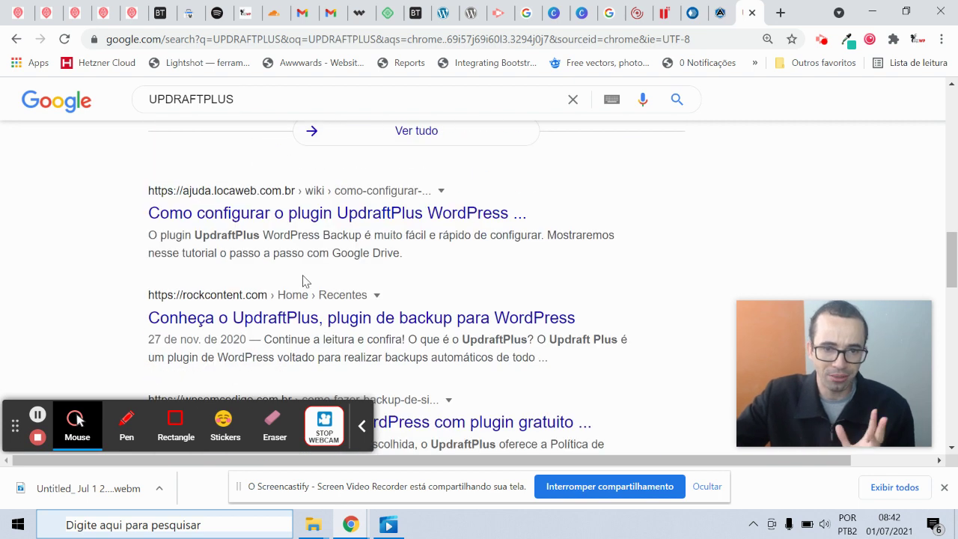
{"action": "scroll", "coordinate": [303, 281], "scroll_direction": "up", "scroll_amount": 15}
Refine the Google search to UPDRAFTPLUS PRO and open the official updraftplus.com site.
{"action": "left_click", "coordinate": [282, 113]}
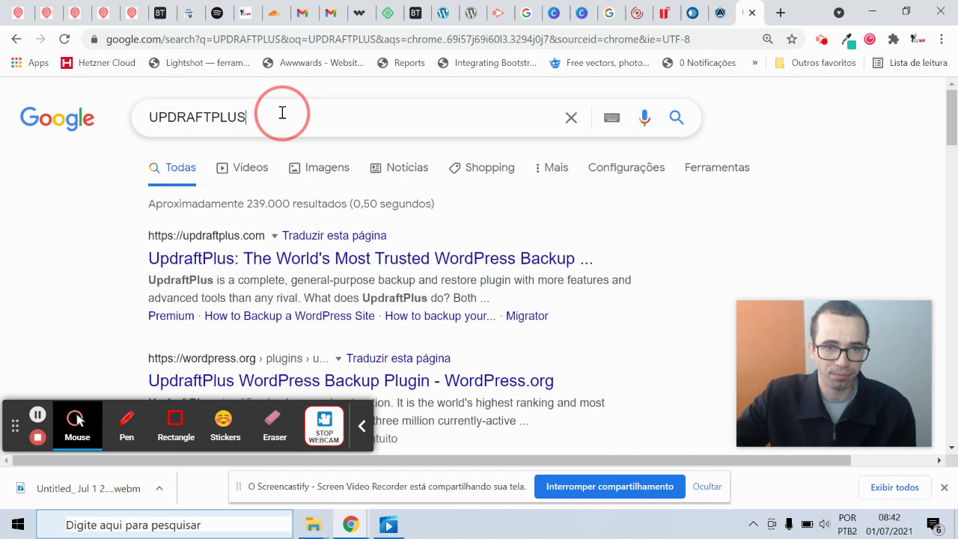
{"action": "type", "text": "PRO"}
{"action": "key", "text": "Return"}
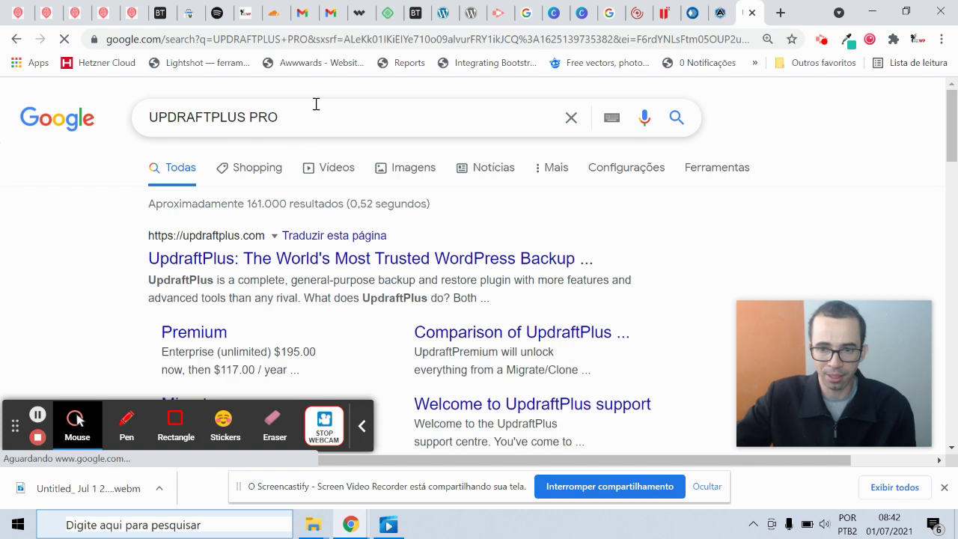
{"action": "left_click", "coordinate": [296, 259]}
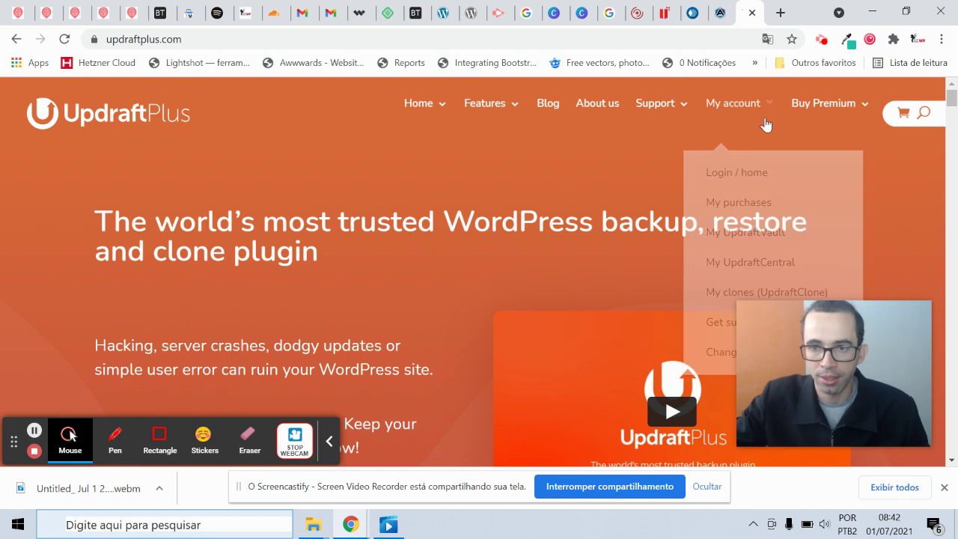
Open the Buy Premium page on updraftplus.com and look through the UpdraftPlus Premium plans and prices.
{"action": "mouse_move", "coordinate": [510, 109]}
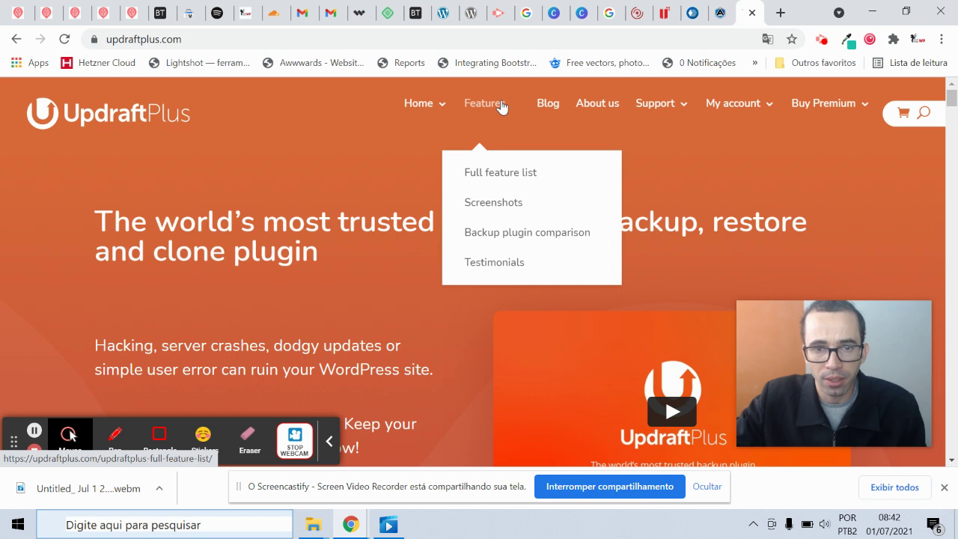
{"action": "left_click", "coordinate": [842, 103]}
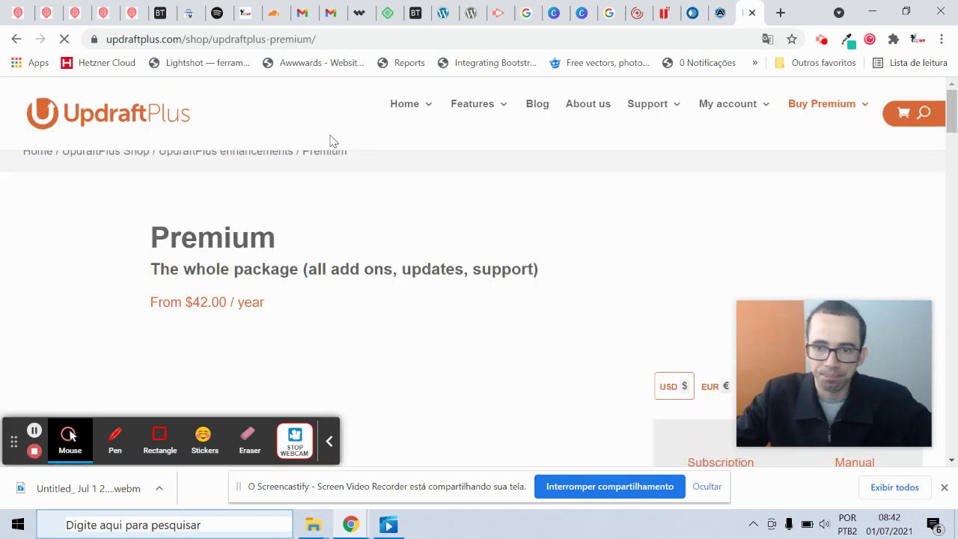
{"action": "scroll", "coordinate": [396, 188], "scroll_direction": "down", "scroll_amount": 7}
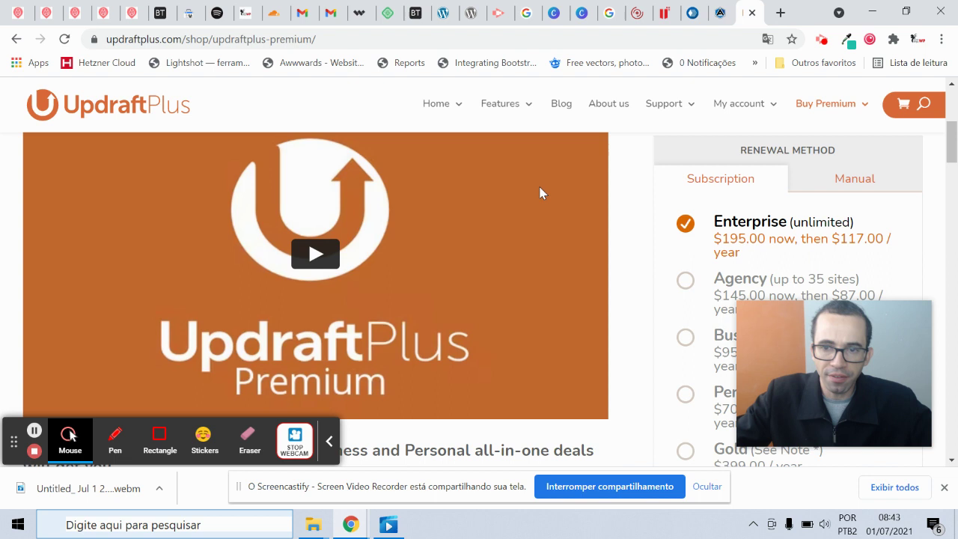
{"action": "scroll", "coordinate": [648, 193], "scroll_direction": "up", "scroll_amount": 1}
{"action": "scroll", "coordinate": [702, 215], "scroll_direction": "up", "scroll_amount": 1}
{"action": "left_click", "coordinate": [716, 229]}
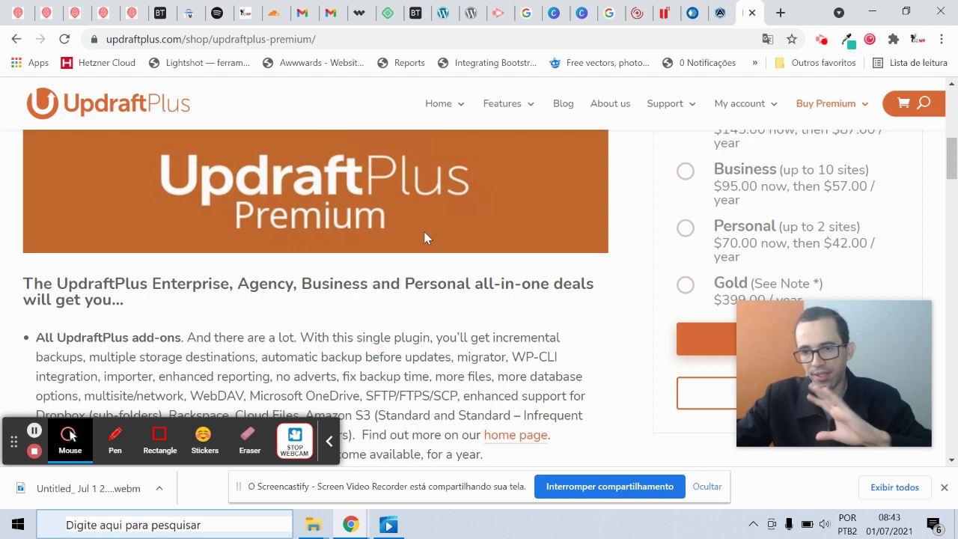
{"action": "scroll", "coordinate": [673, 239], "scroll_direction": "up", "scroll_amount": 10}
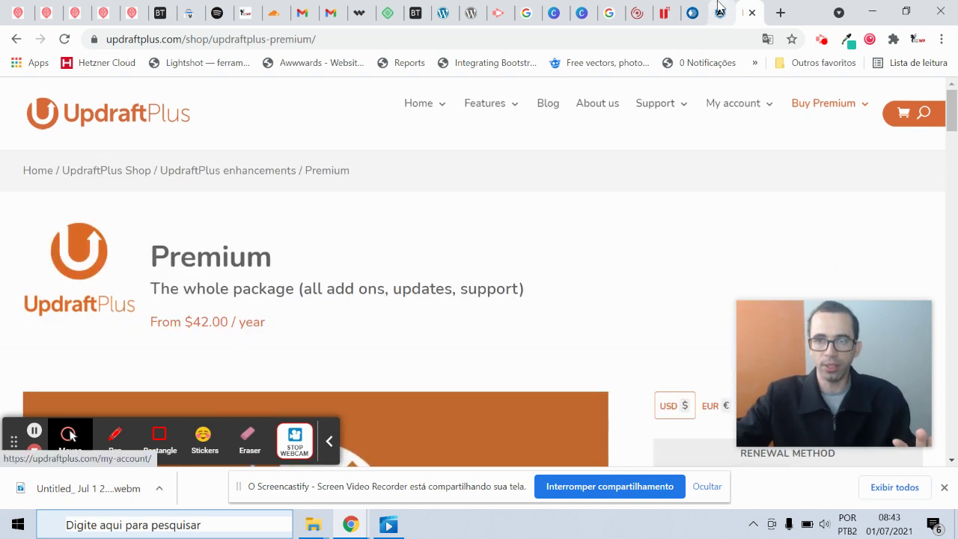
Return to the UpdraftPlus settings in WordPress and set the database backup schedule (Agendamento do backup de banco de dados) to A toda hora.
{"action": "left_click", "coordinate": [720, 13]}
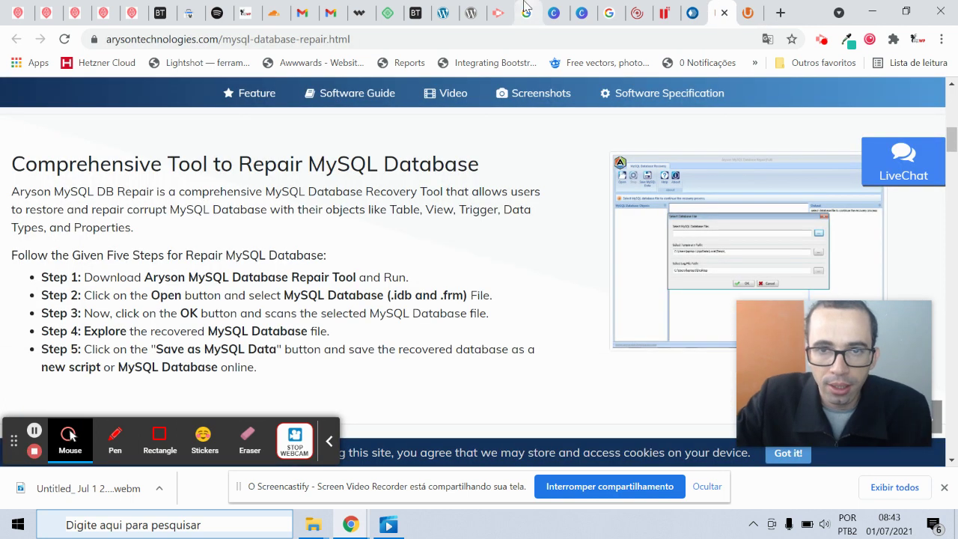
{"action": "left_click", "coordinate": [415, 13]}
{"action": "left_click", "coordinate": [443, 13]}
{"action": "left_click", "coordinate": [374, 305]}
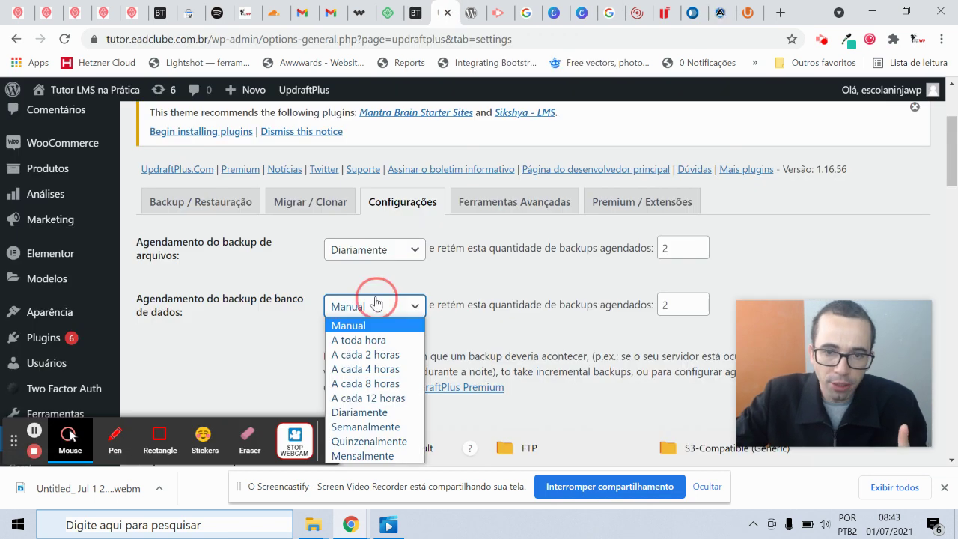
{"action": "left_click", "coordinate": [382, 341]}
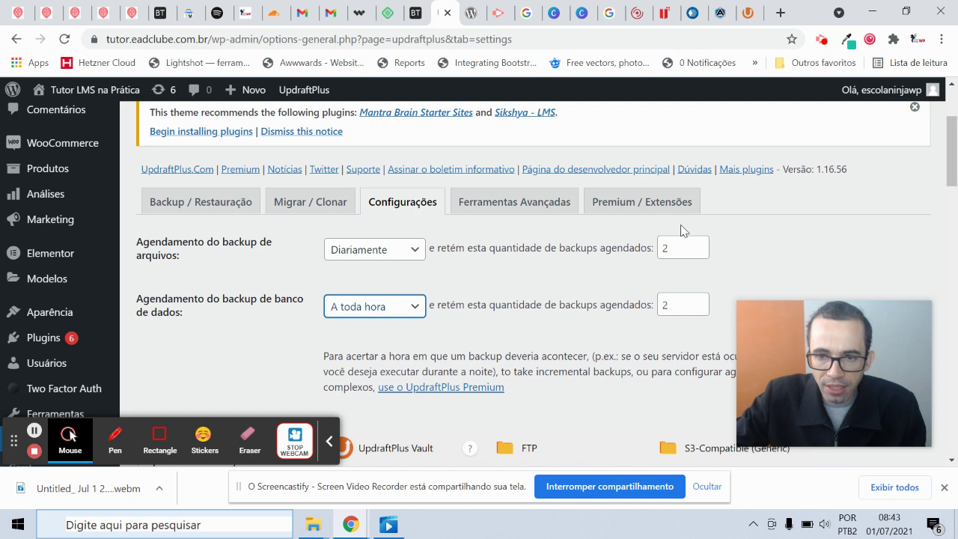
Set the number of scheduled database backups to retain to 8.
{"action": "left_click_drag", "start_coordinate": [669, 250], "coordinate": [645, 245]}
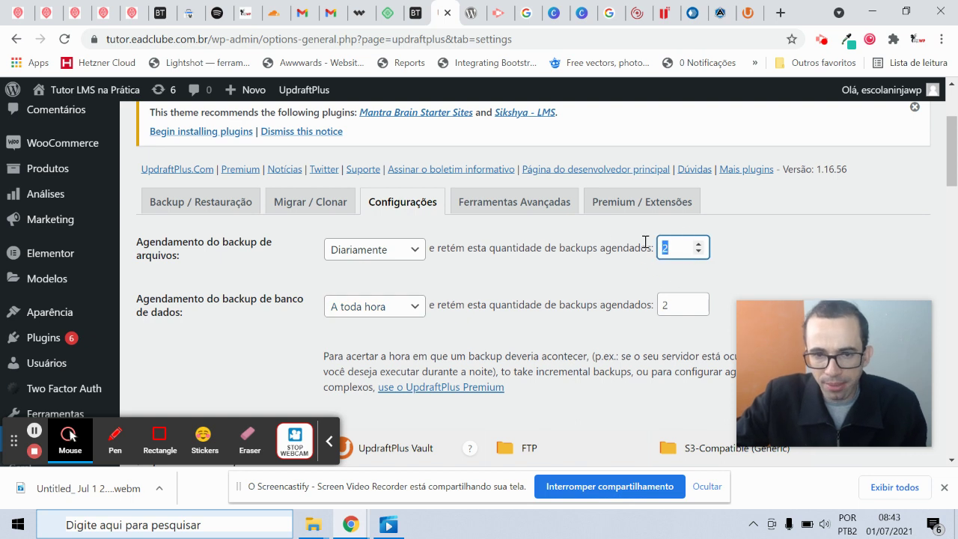
{"action": "left_click", "coordinate": [653, 308]}
{"action": "double_click", "coordinate": [653, 307]}
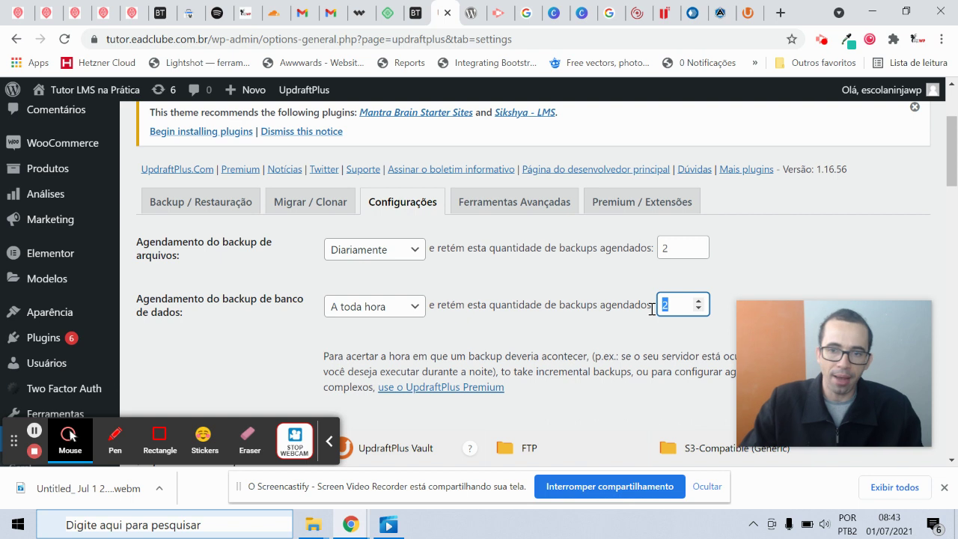
{"action": "left_click", "coordinate": [530, 279]}
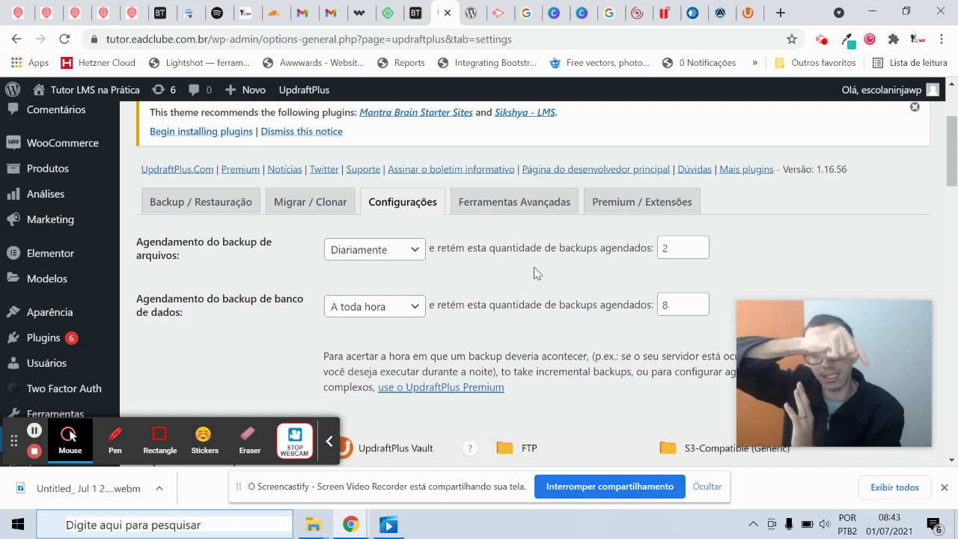
{"action": "mouse_move", "coordinate": [751, 325]}
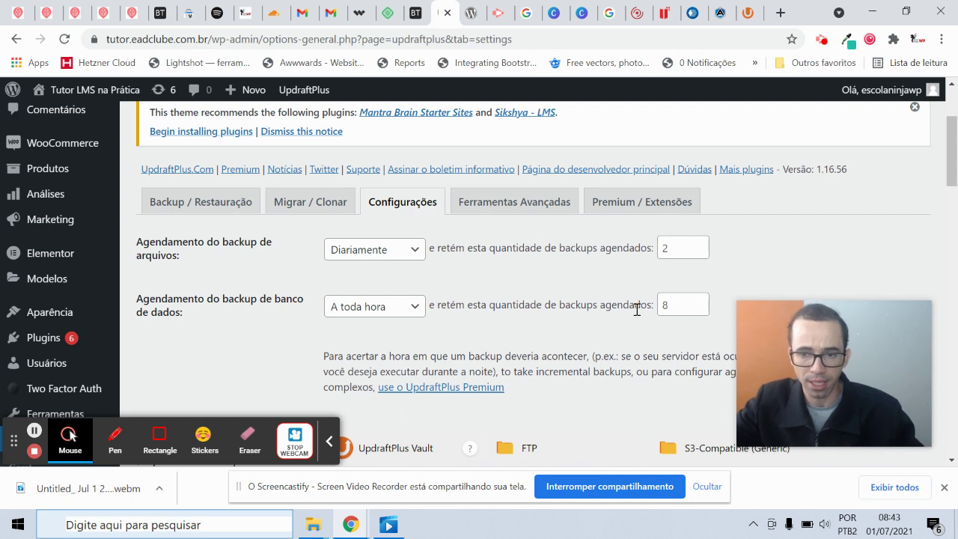
Choose Google Drive as the remote storage destination for the backups.
{"action": "scroll", "coordinate": [635, 309], "scroll_direction": "down", "scroll_amount": 5}
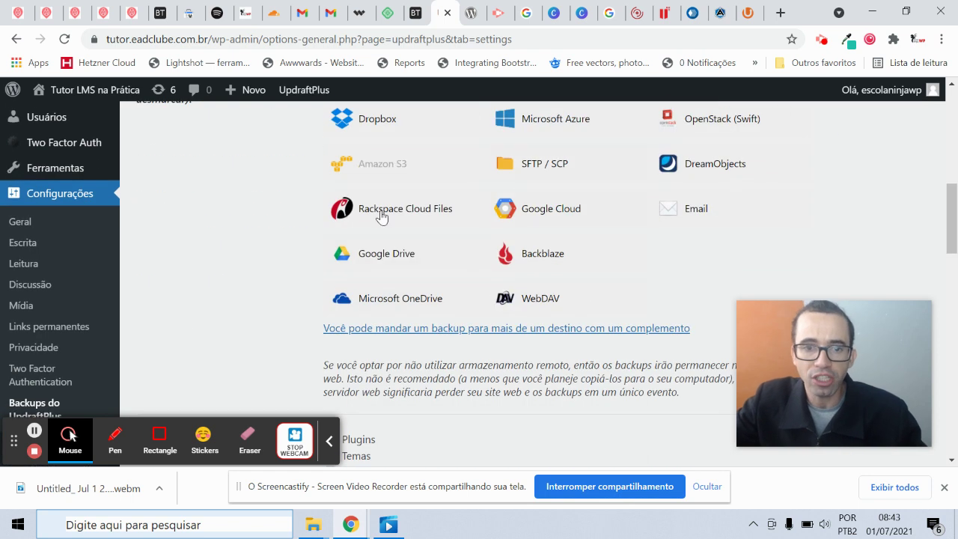
{"action": "left_click", "coordinate": [414, 262]}
{"action": "scroll", "coordinate": [413, 262], "scroll_direction": "down", "scroll_amount": 7}
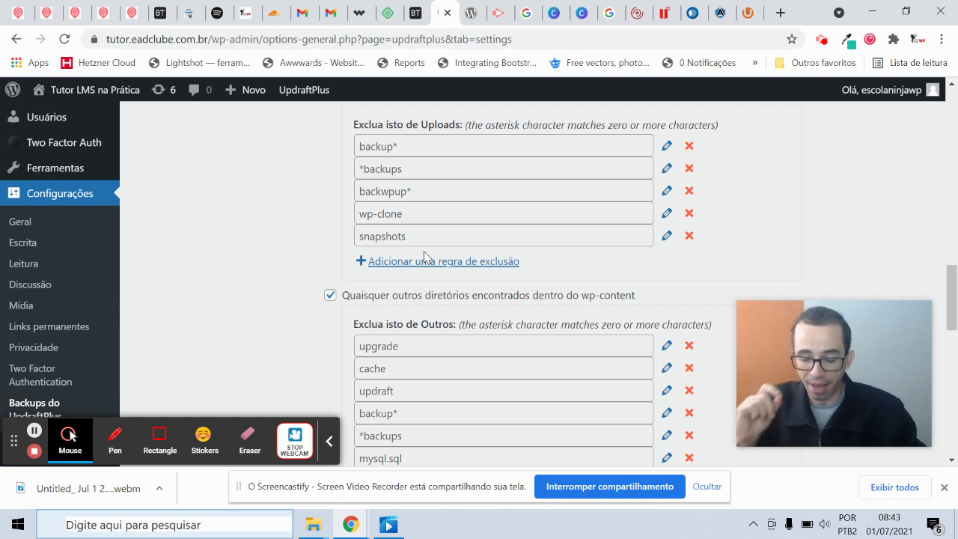
Show the expert settings (Configurações do Expert) and examine the advanced options and the Google Drive folder field.
{"action": "scroll", "coordinate": [425, 247], "scroll_direction": "down", "scroll_amount": 10}
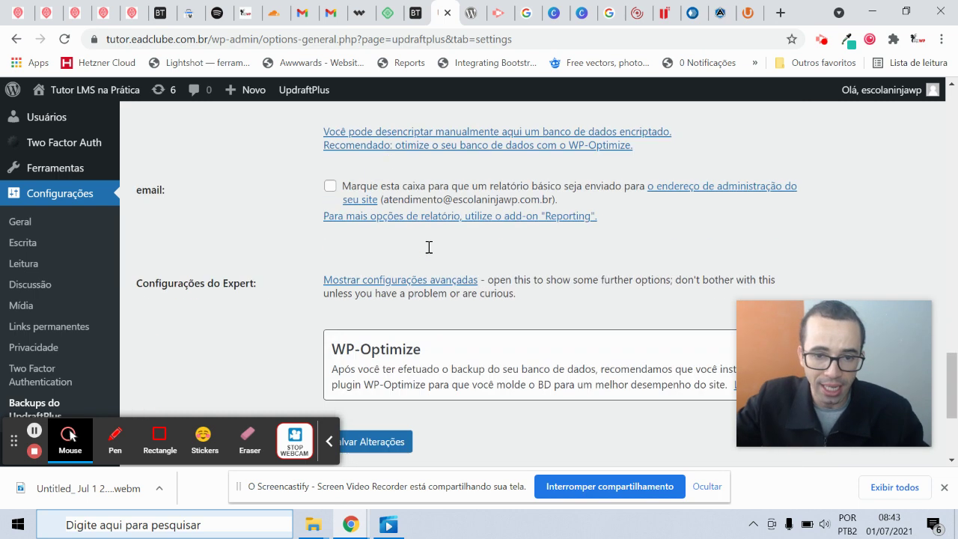
{"action": "scroll", "coordinate": [419, 300], "scroll_direction": "up", "scroll_amount": 3}
{"action": "left_click", "coordinate": [407, 279]}
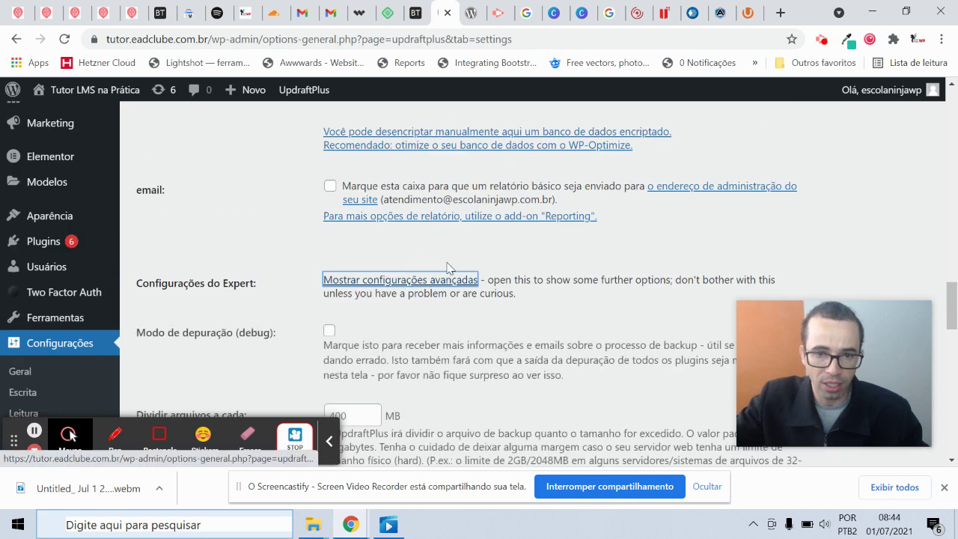
{"action": "scroll", "coordinate": [419, 261], "scroll_direction": "down", "scroll_amount": 3}
{"action": "scroll", "coordinate": [426, 243], "scroll_direction": "down", "scroll_amount": 3}
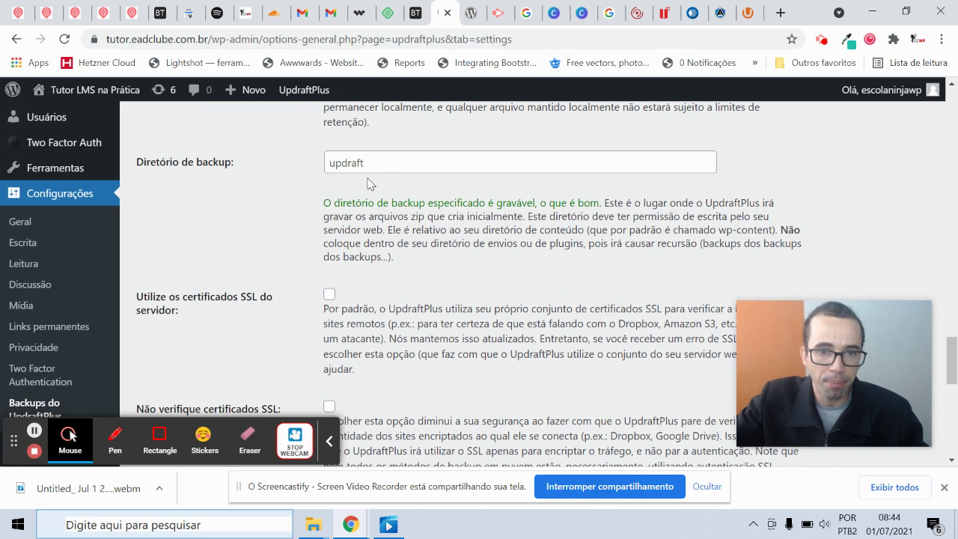
{"action": "scroll", "coordinate": [396, 187], "scroll_direction": "down", "scroll_amount": 7}
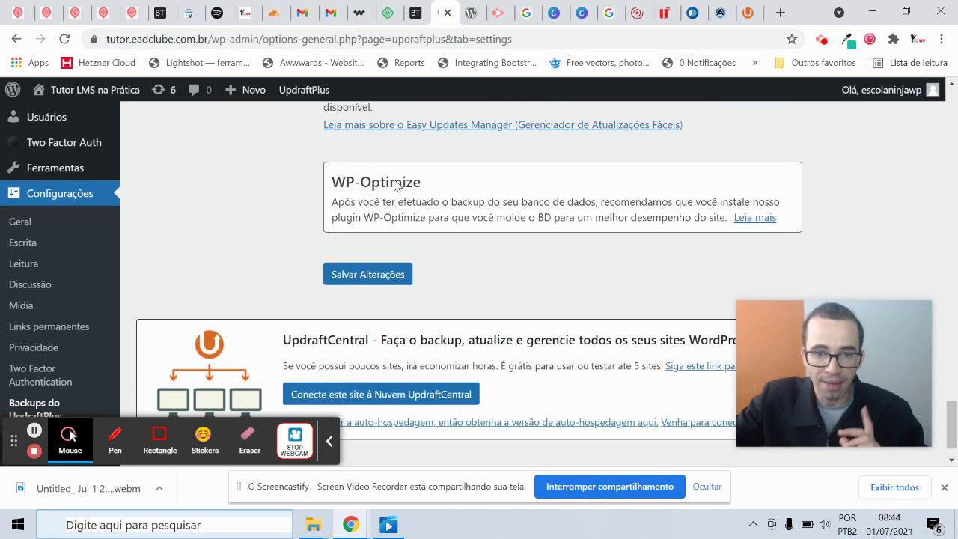
{"action": "scroll", "coordinate": [449, 202], "scroll_direction": "up", "scroll_amount": 5}
{"action": "scroll", "coordinate": [617, 225], "scroll_direction": "up", "scroll_amount": 4}
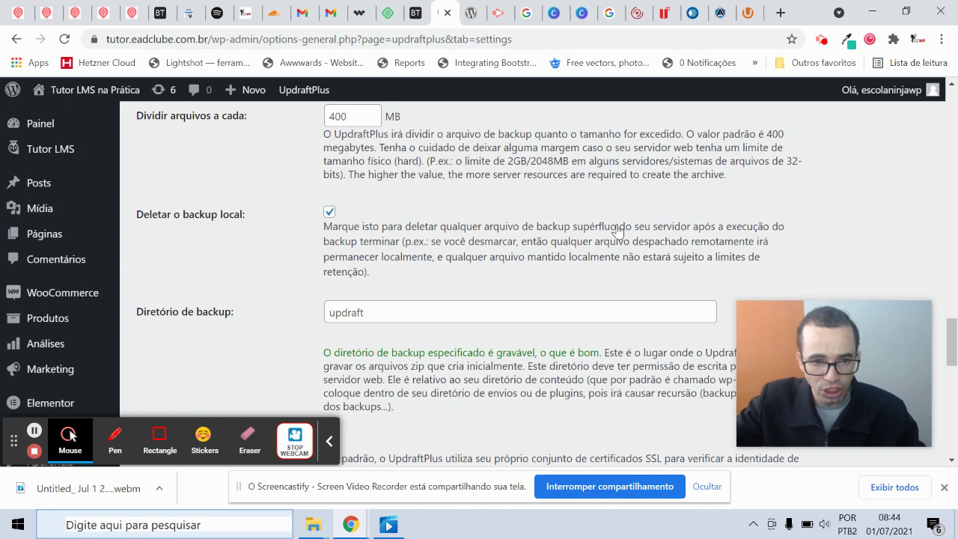
{"action": "scroll", "coordinate": [617, 230], "scroll_direction": "up", "scroll_amount": 10}
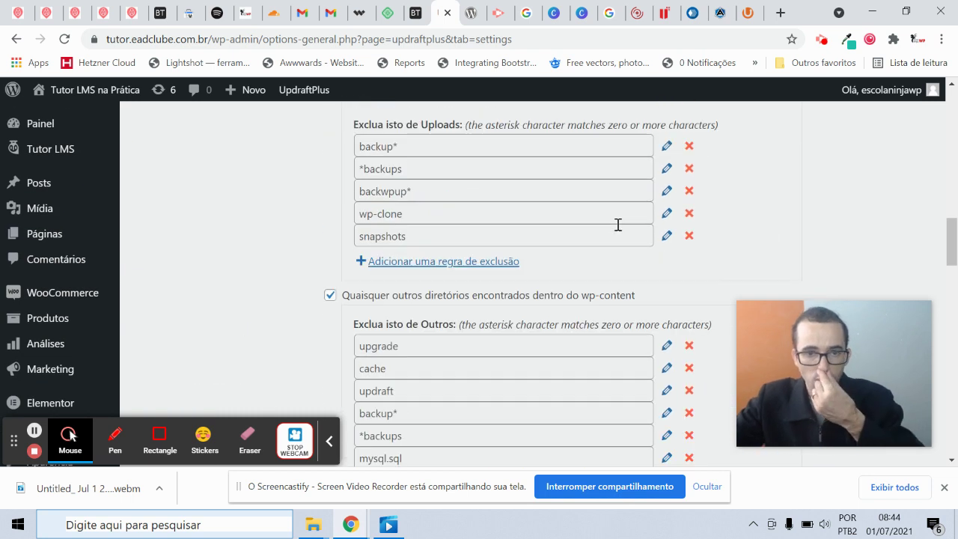
{"action": "scroll", "coordinate": [617, 224], "scroll_direction": "up", "scroll_amount": 6}
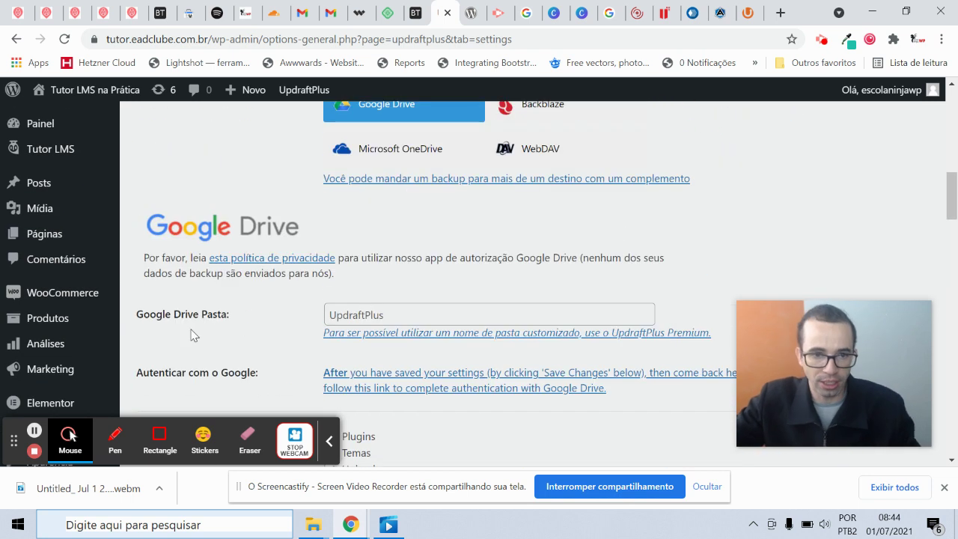
{"action": "triple_click", "coordinate": [174, 322]}
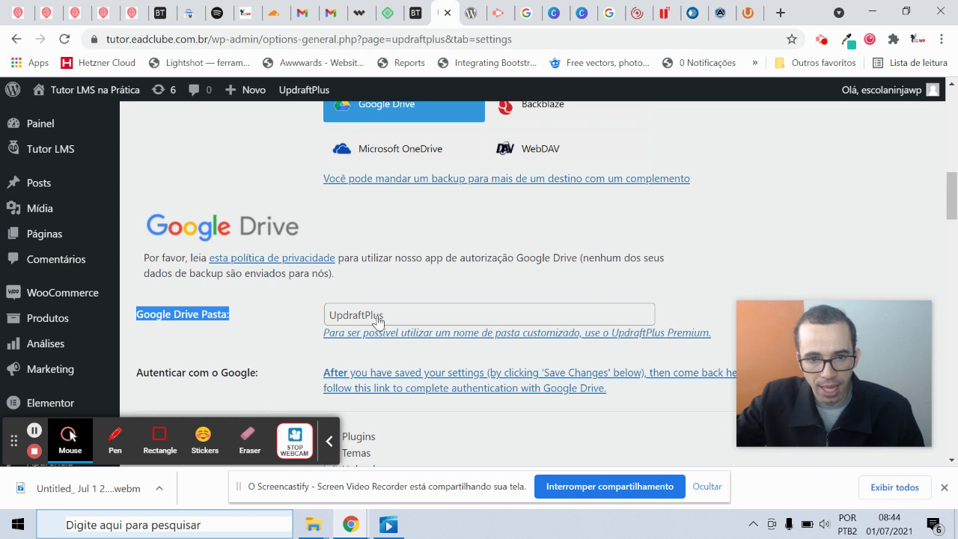
{"action": "double_click", "coordinate": [414, 318]}
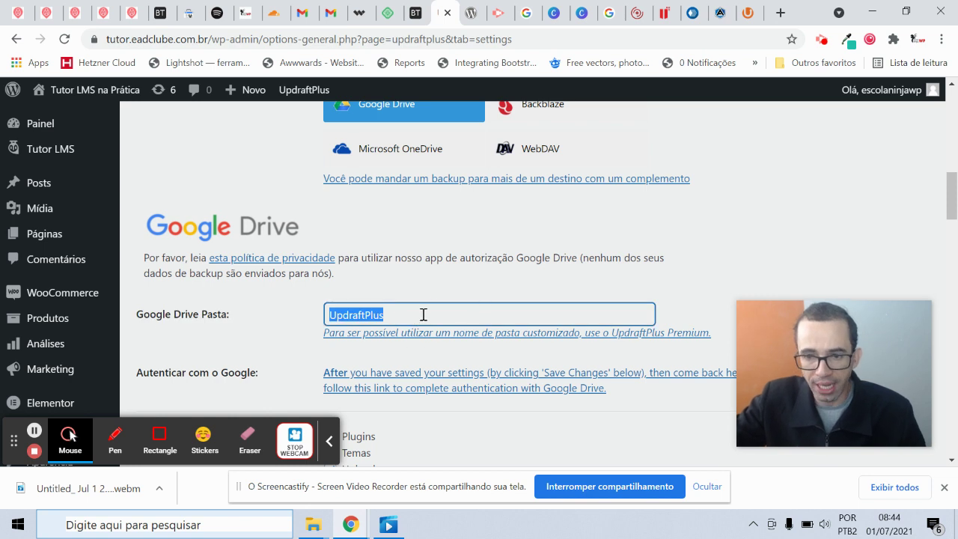
Save the UpdraftPlus settings and close the remote storage authentication dialog without authorizing Google Drive.
{"action": "scroll", "coordinate": [425, 311], "scroll_direction": "down", "scroll_amount": 20}
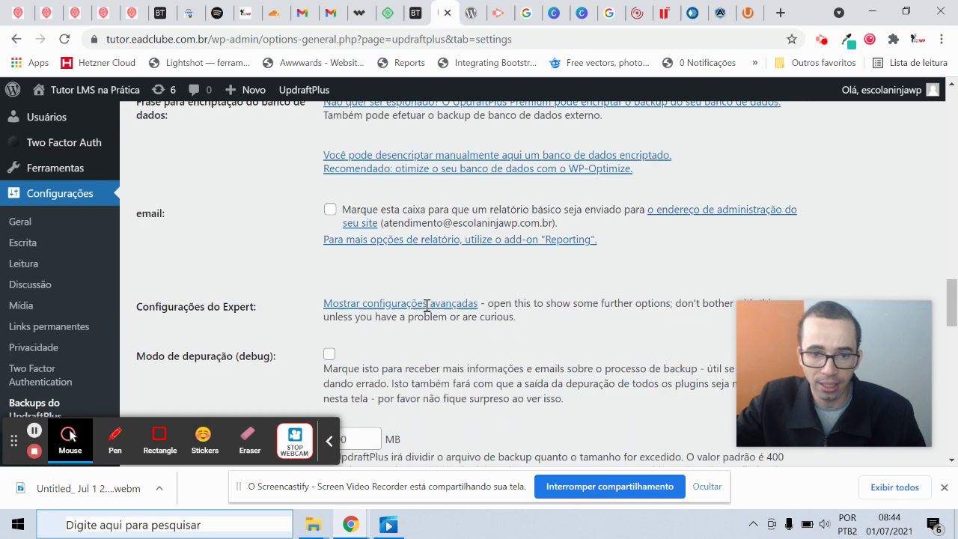
{"action": "scroll", "coordinate": [428, 309], "scroll_direction": "down", "scroll_amount": 4}
{"action": "scroll", "coordinate": [429, 304], "scroll_direction": "up", "scroll_amount": 4}
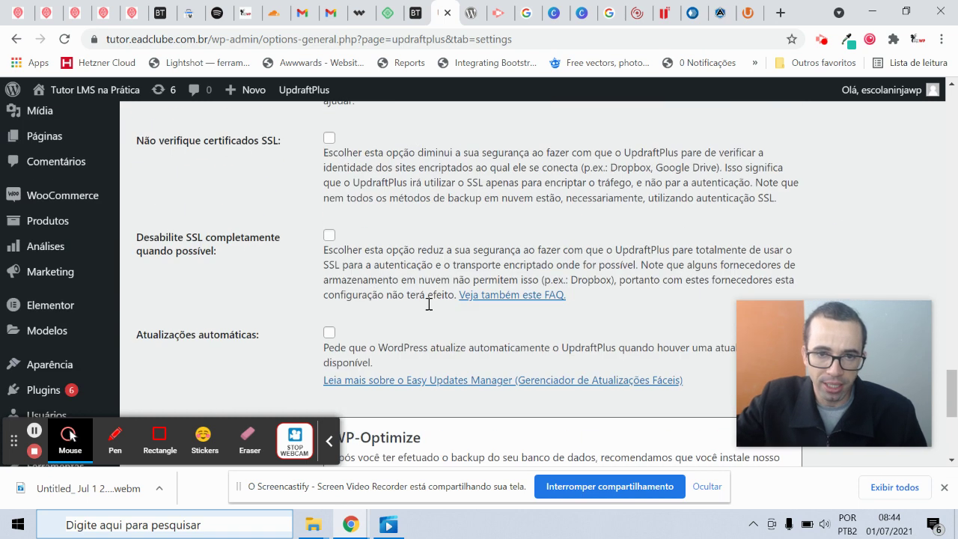
{"action": "scroll", "coordinate": [370, 288], "scroll_direction": "up", "scroll_amount": 20}
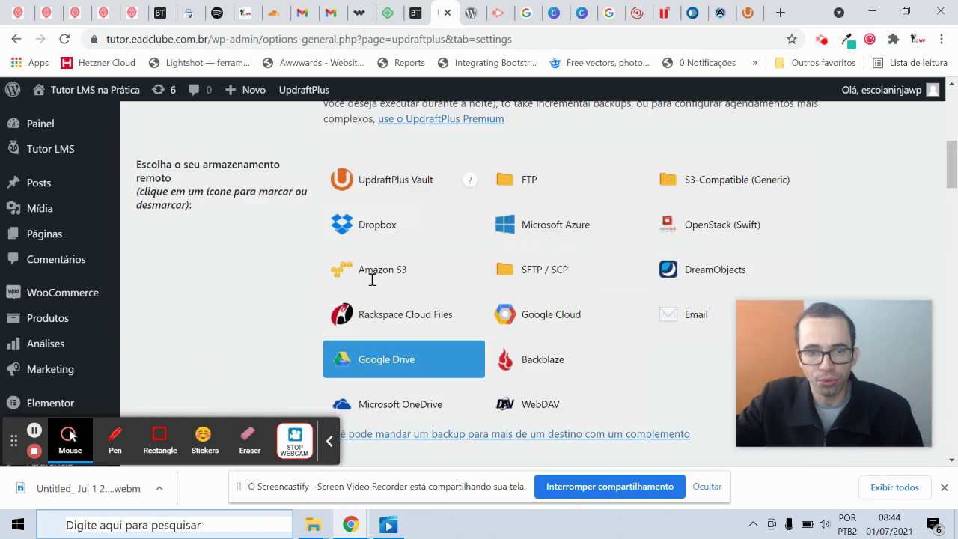
{"action": "scroll", "coordinate": [371, 279], "scroll_direction": "down", "scroll_amount": 20}
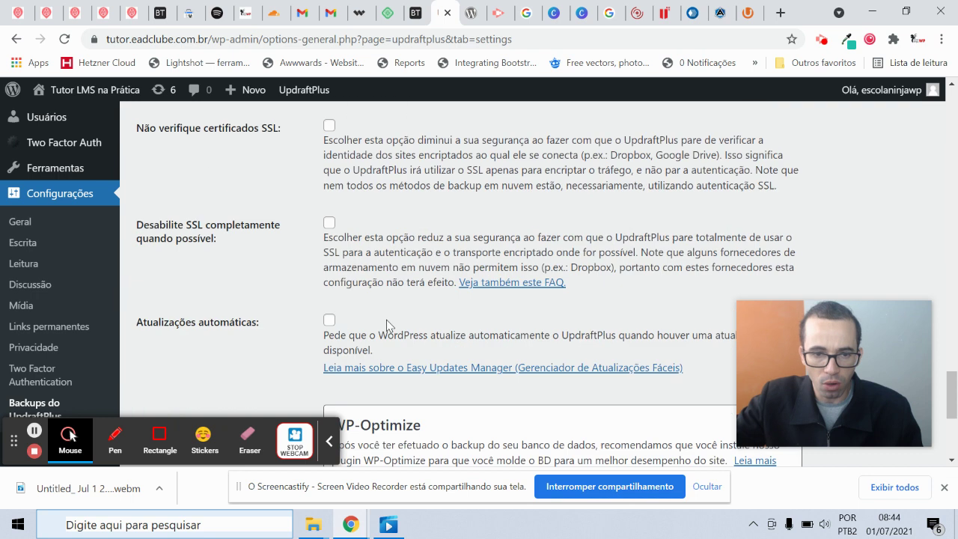
{"action": "left_click", "coordinate": [371, 234]}
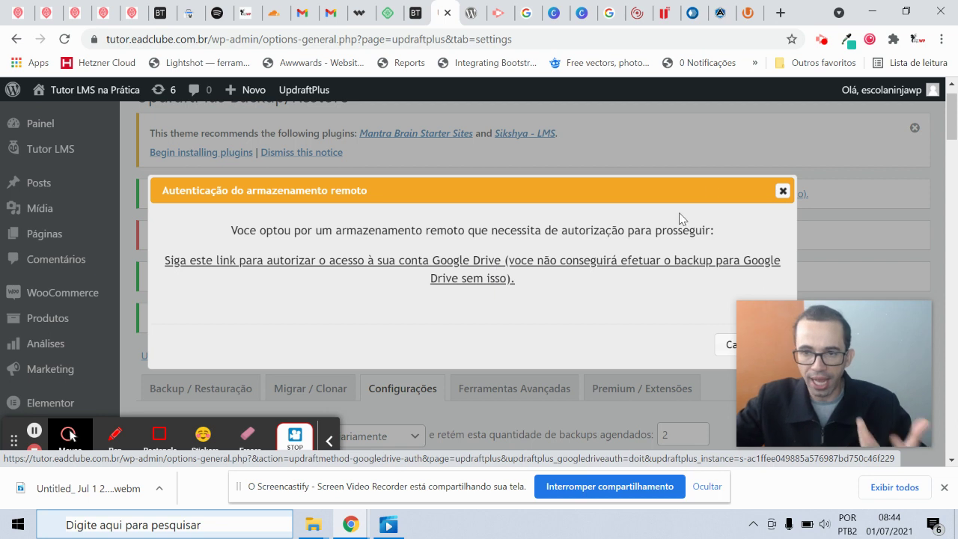
{"action": "left_click", "coordinate": [782, 194]}
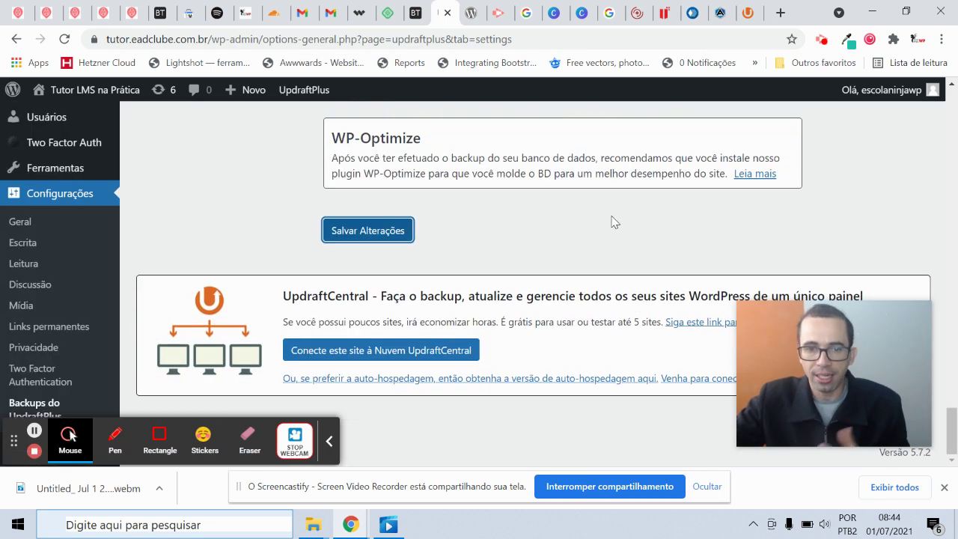
Search Google for GOOGLE ONE in a new browser tab and open the Google One storage subscription page.
{"action": "scroll", "coordinate": [612, 222], "scroll_direction": "up", "scroll_amount": 10}
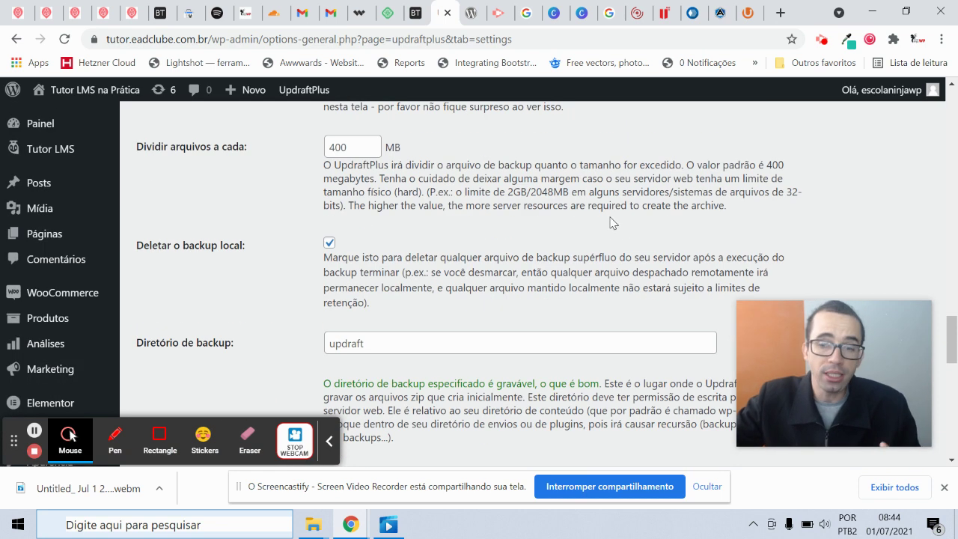
{"action": "scroll", "coordinate": [611, 221], "scroll_direction": "up", "scroll_amount": 15}
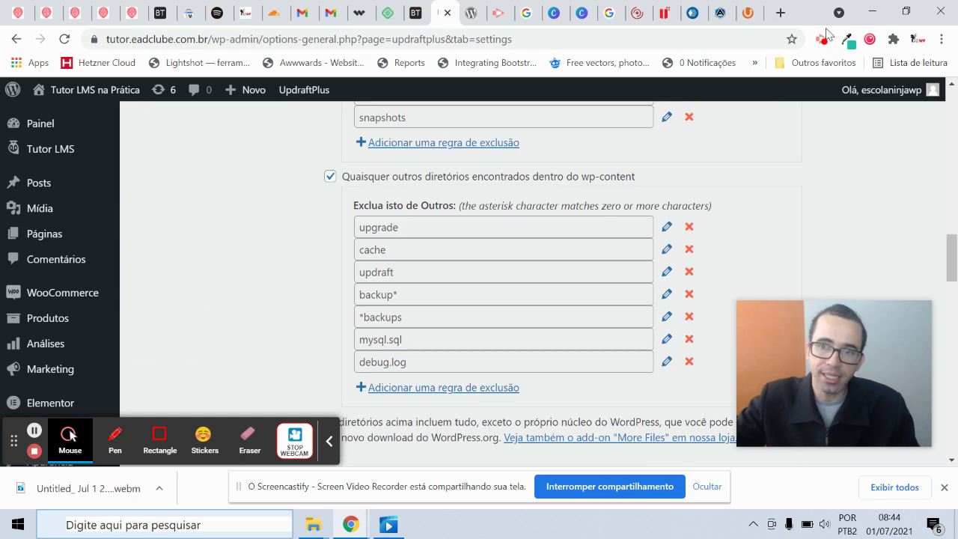
{"action": "left_click", "coordinate": [790, 6]}
{"action": "type", "text": "ONE"}
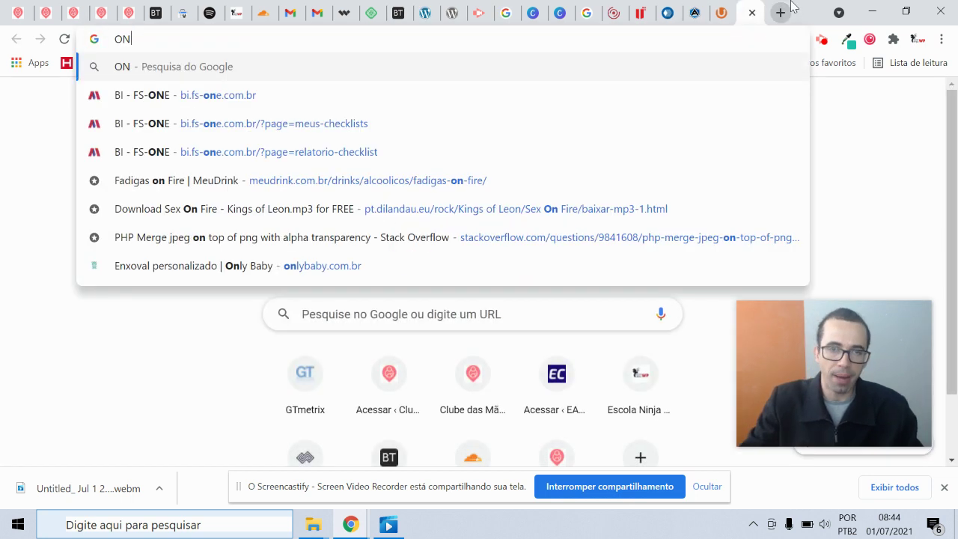
{"action": "key", "text": "BackSpace"}
{"action": "key", "text": "BackSpace"}
{"action": "key", "text": "BackSpace"}
{"action": "type", "text": "GOOGLE ONE"}
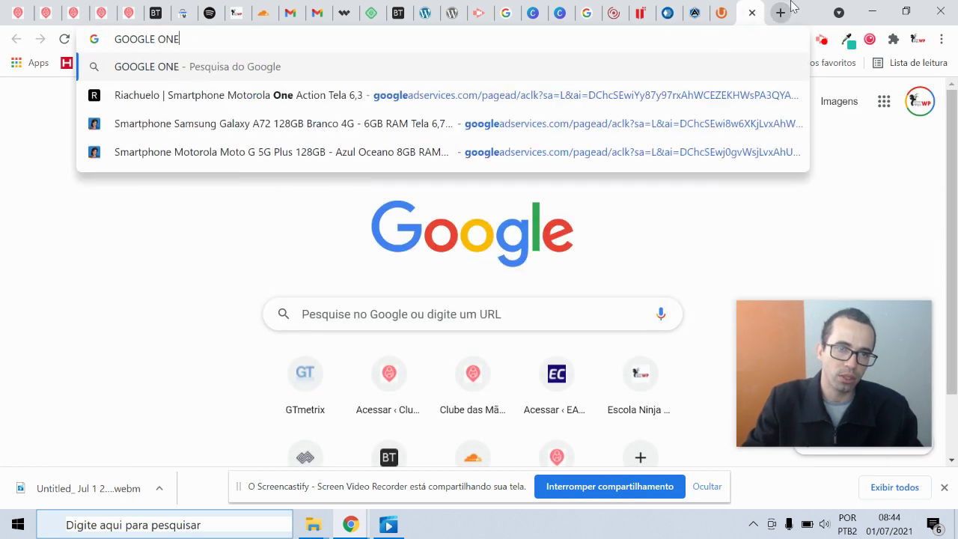
{"action": "key", "text": "Return"}
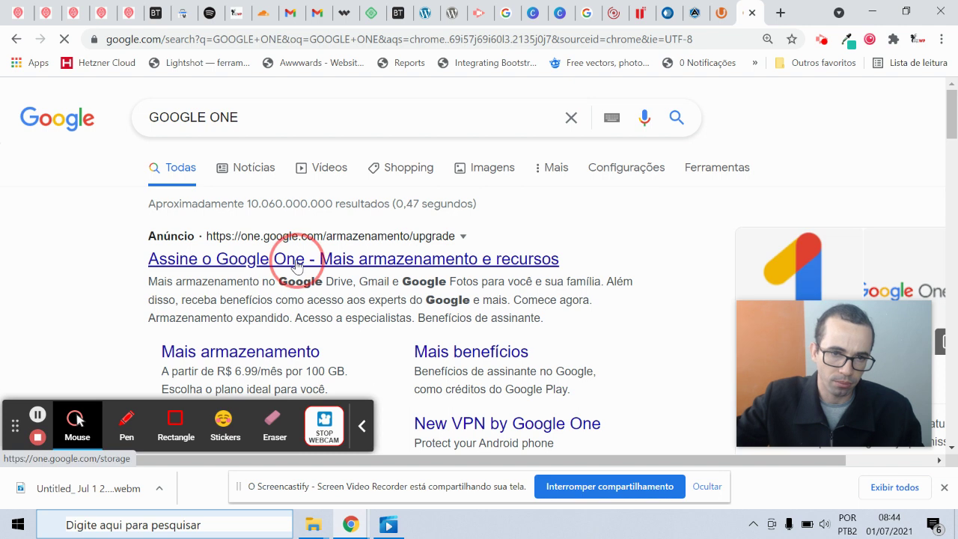
{"action": "left_click", "coordinate": [502, 255]}
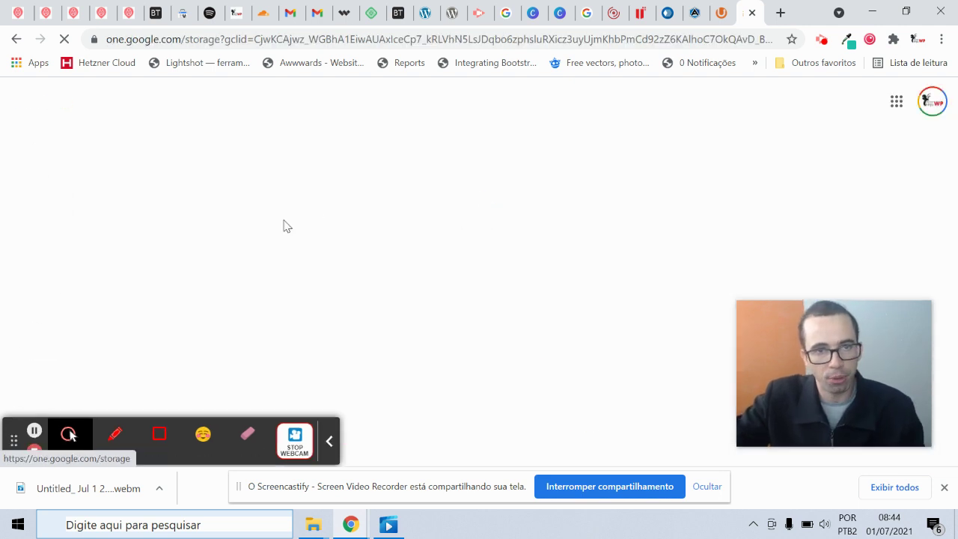
Look over the Google One storage details and return to the UpdraftPlus settings page of the WordPress site.
{"action": "scroll", "coordinate": [479, 247], "scroll_direction": "down", "scroll_amount": 4}
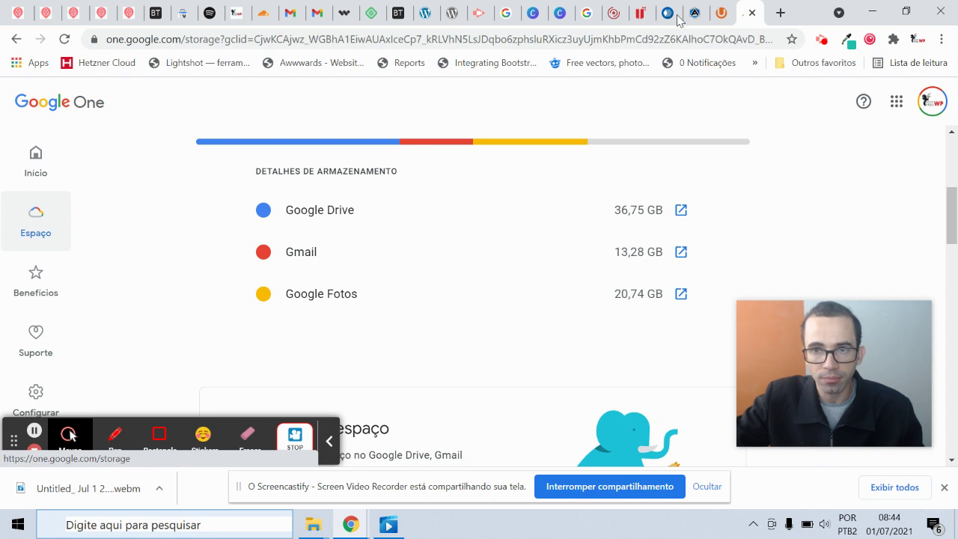
{"action": "left_click", "coordinate": [721, 13]}
{"action": "left_click", "coordinate": [694, 13]}
{"action": "left_click", "coordinate": [666, 13]}
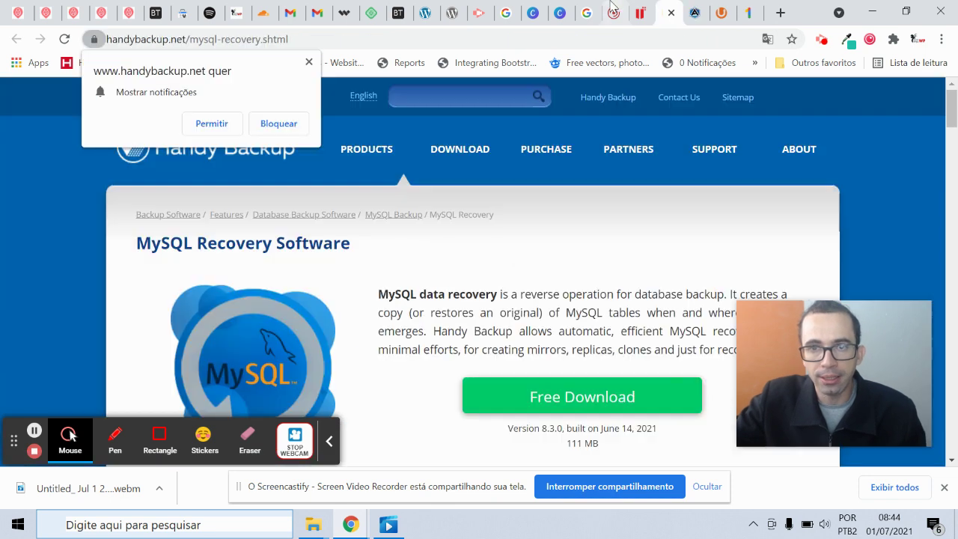
{"action": "left_click", "coordinate": [504, 13]}
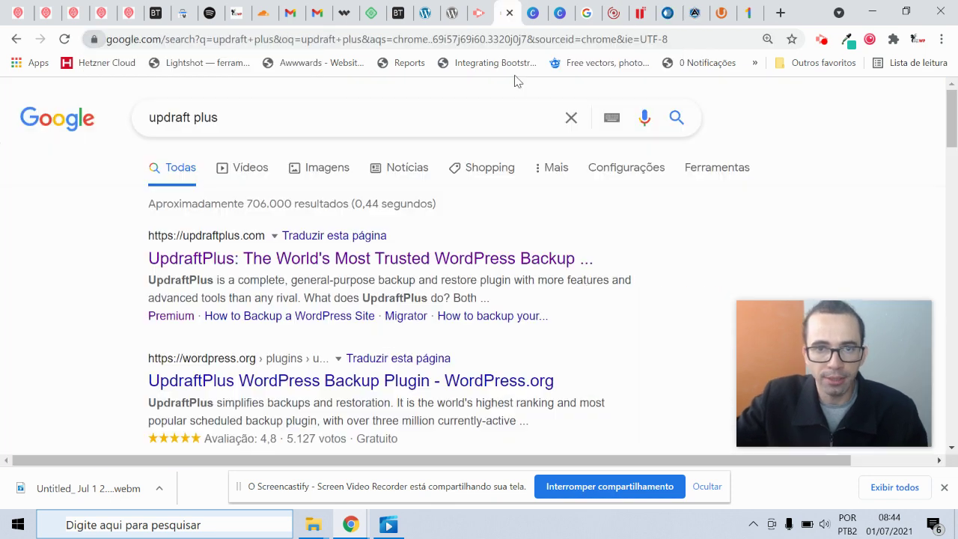
{"action": "scroll", "coordinate": [436, 217], "scroll_direction": "down", "scroll_amount": 2}
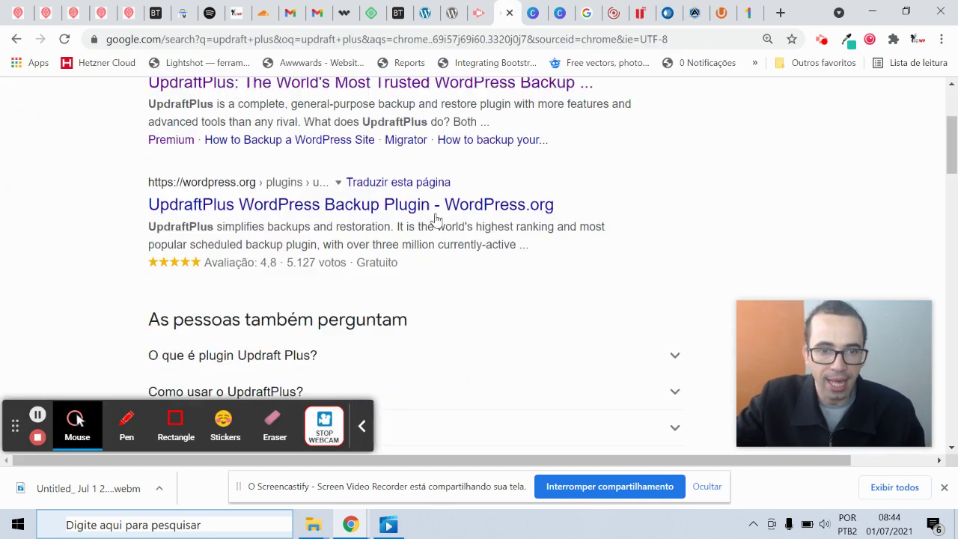
{"action": "scroll", "coordinate": [437, 217], "scroll_direction": "down", "scroll_amount": 2}
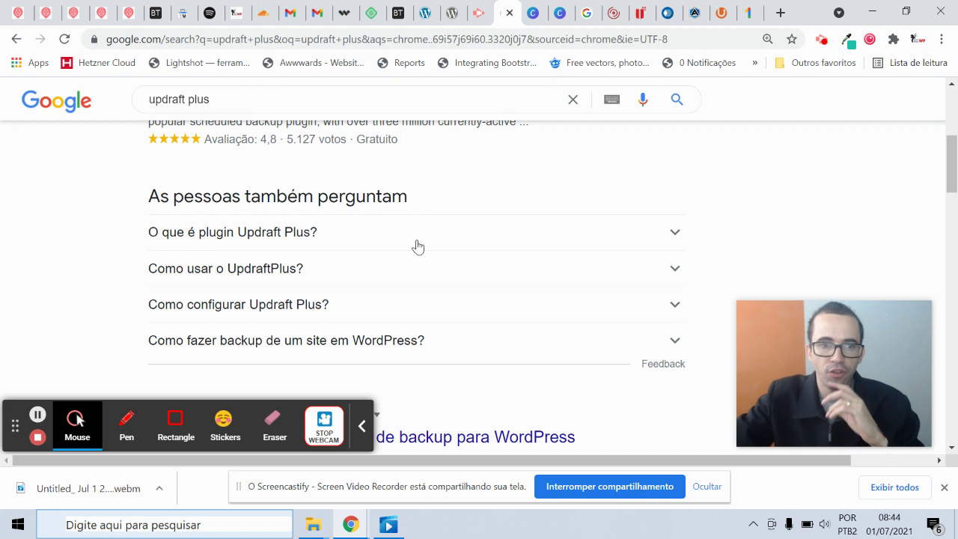
{"action": "scroll", "coordinate": [416, 247], "scroll_direction": "up", "scroll_amount": 4}
{"action": "left_click", "coordinate": [424, 13]}
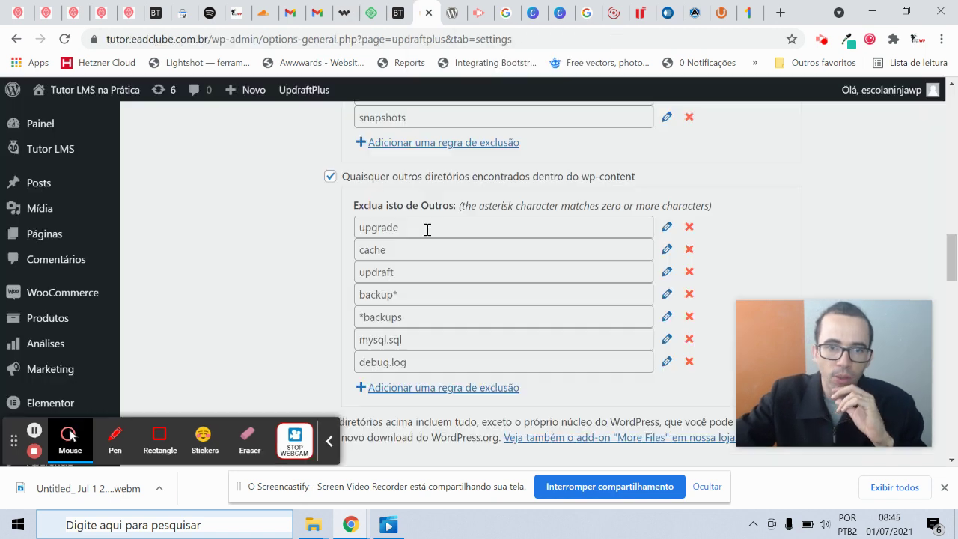
Review the UpdraftPlus exclusion rules, Google Drive destination and scheduled backup settings.
{"action": "scroll", "coordinate": [431, 265], "scroll_direction": "up", "scroll_amount": 2}
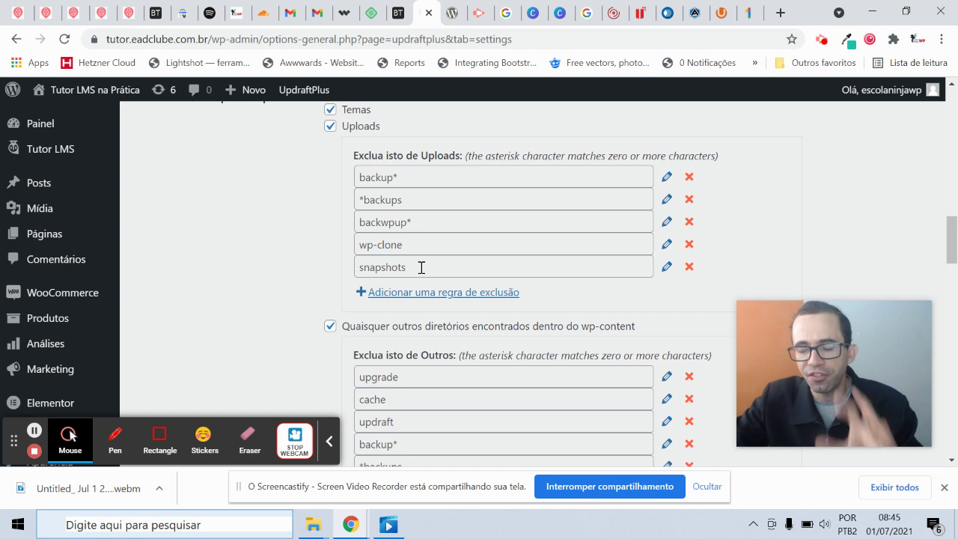
{"action": "scroll", "coordinate": [759, 227], "scroll_direction": "up", "scroll_amount": 4}
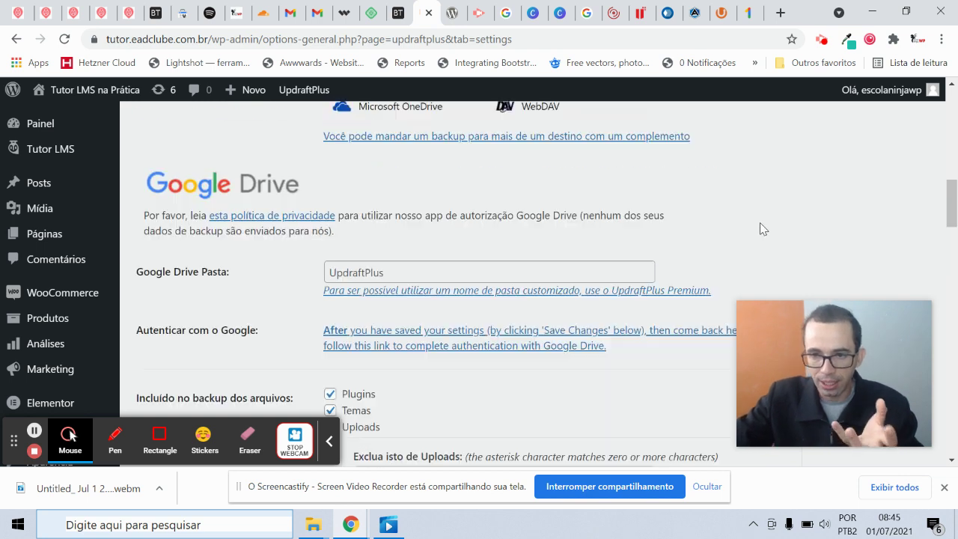
{"action": "scroll", "coordinate": [759, 229], "scroll_direction": "up", "scroll_amount": 1}
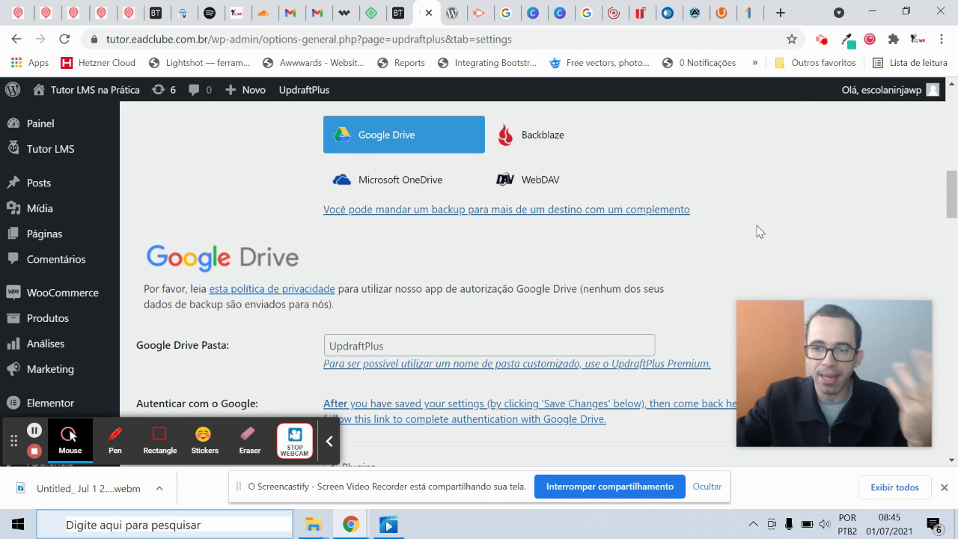
{"action": "scroll", "coordinate": [760, 231], "scroll_direction": "up", "scroll_amount": 3}
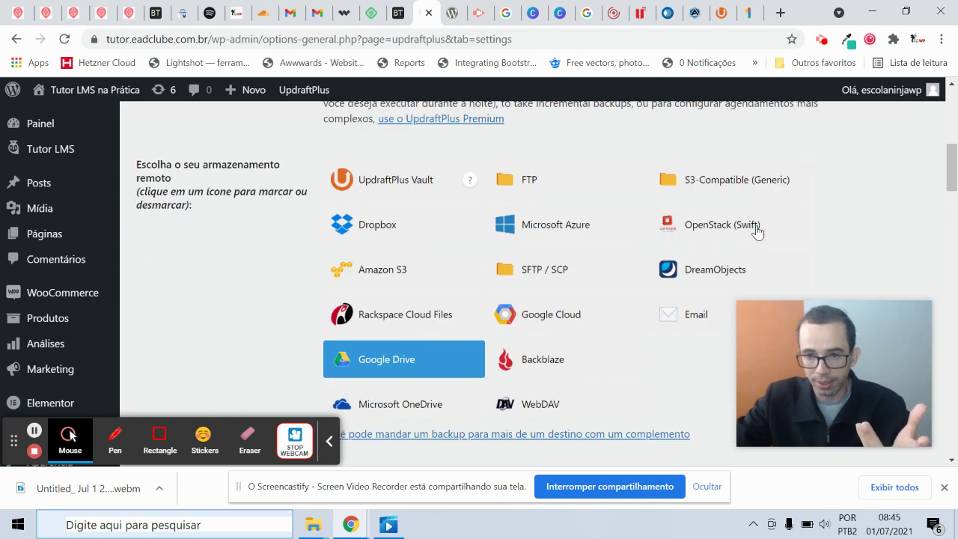
{"action": "scroll", "coordinate": [755, 229], "scroll_direction": "up", "scroll_amount": 3}
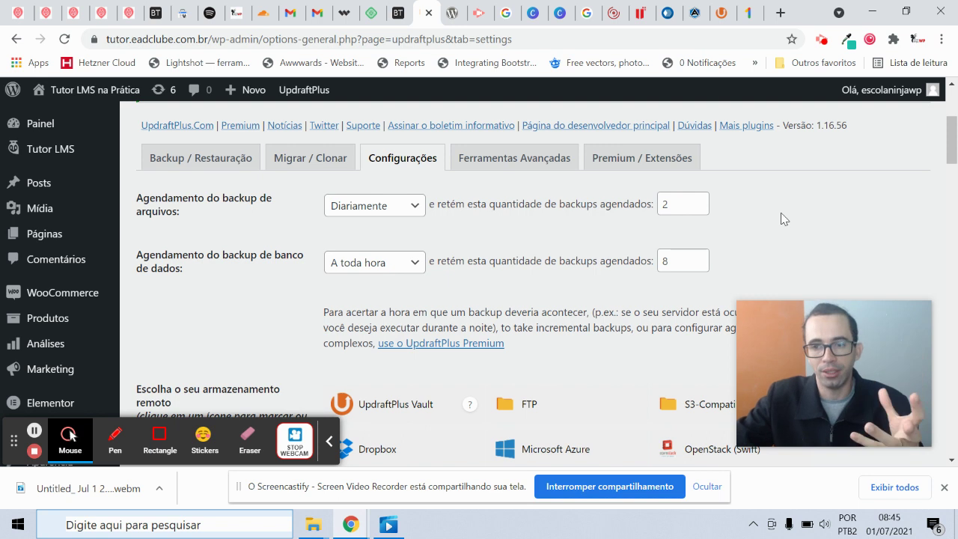
Run a manual backup from Backup / Restauração that includes the database and files and goes to remote storage.
{"action": "left_click", "coordinate": [220, 167]}
{"action": "scroll", "coordinate": [494, 271], "scroll_direction": "down", "scroll_amount": 4}
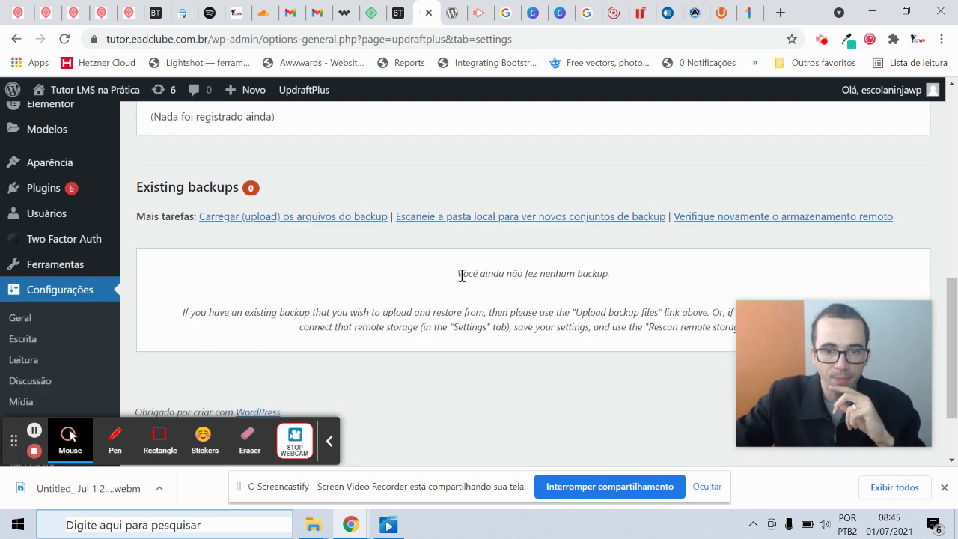
{"action": "scroll", "coordinate": [449, 252], "scroll_direction": "up", "scroll_amount": 2}
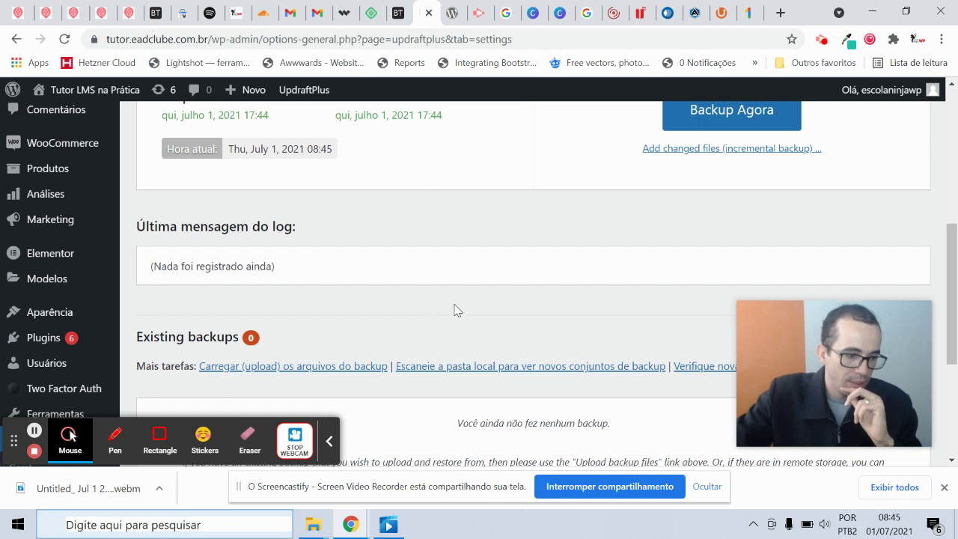
{"action": "scroll", "coordinate": [342, 337], "scroll_direction": "down", "scroll_amount": 3}
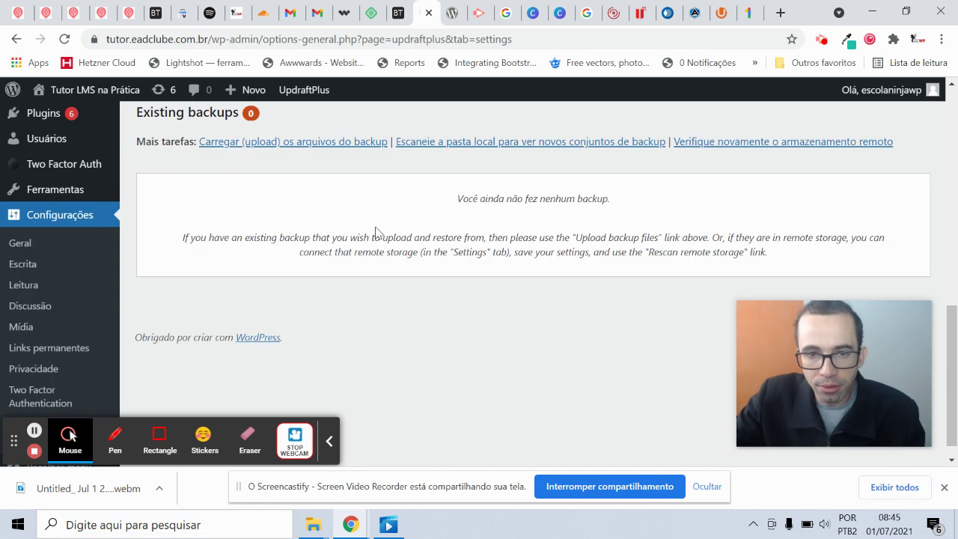
{"action": "scroll", "coordinate": [531, 235], "scroll_direction": "up", "scroll_amount": 3}
{"action": "scroll", "coordinate": [586, 229], "scroll_direction": "up", "scroll_amount": 4}
{"action": "scroll", "coordinate": [679, 306], "scroll_direction": "down", "scroll_amount": 2}
{"action": "left_click", "coordinate": [686, 259]}
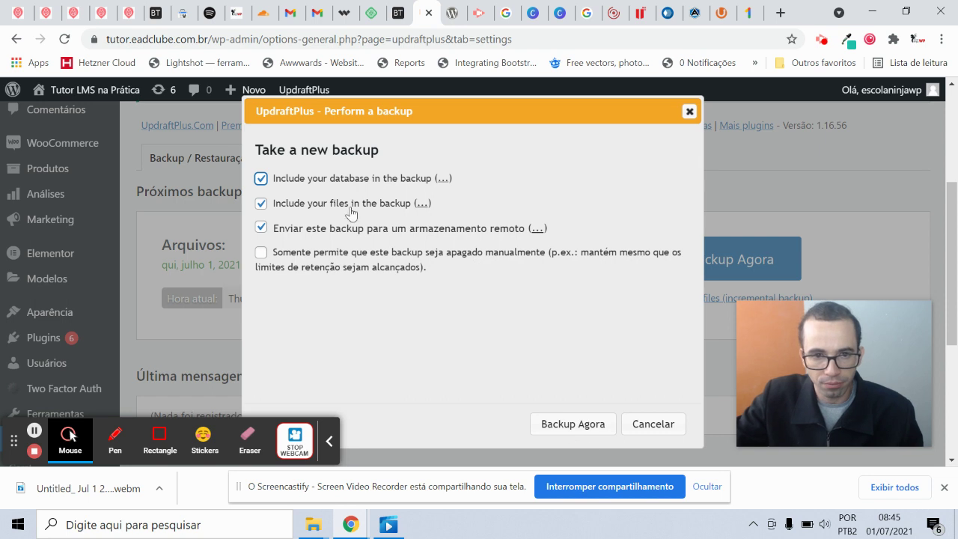
{"action": "left_click", "coordinate": [567, 420]}
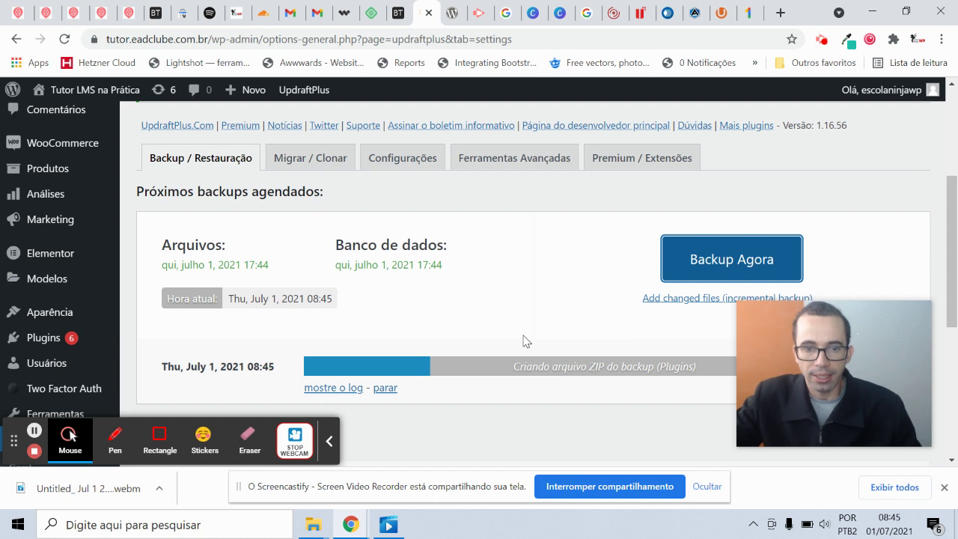
Follow the backup's progress, dismiss the completion dialog and view the Existing backups list.
{"action": "scroll", "coordinate": [537, 299], "scroll_direction": "down", "scroll_amount": 2}
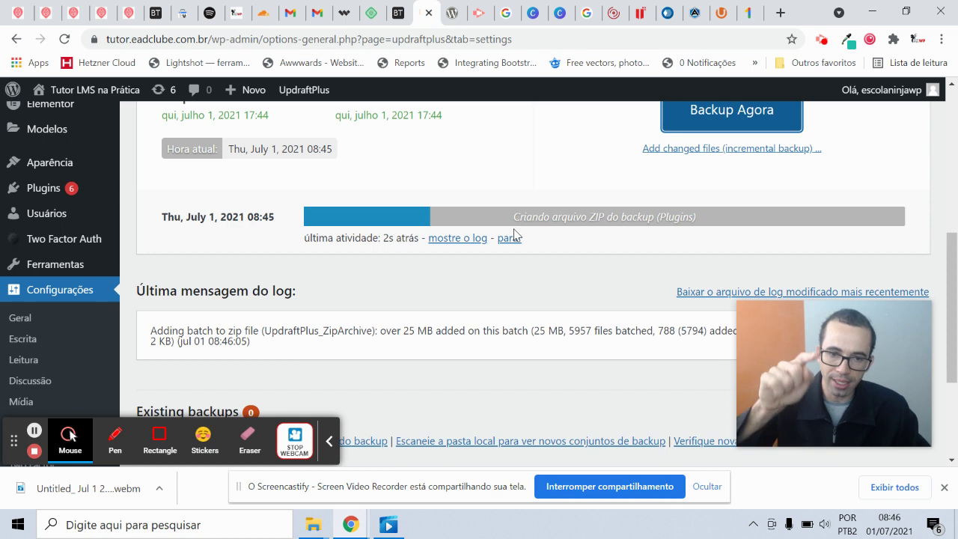
{"action": "scroll", "coordinate": [528, 232], "scroll_direction": "down", "scroll_amount": 1}
{"action": "scroll", "coordinate": [529, 231], "scroll_direction": "down", "scroll_amount": 2}
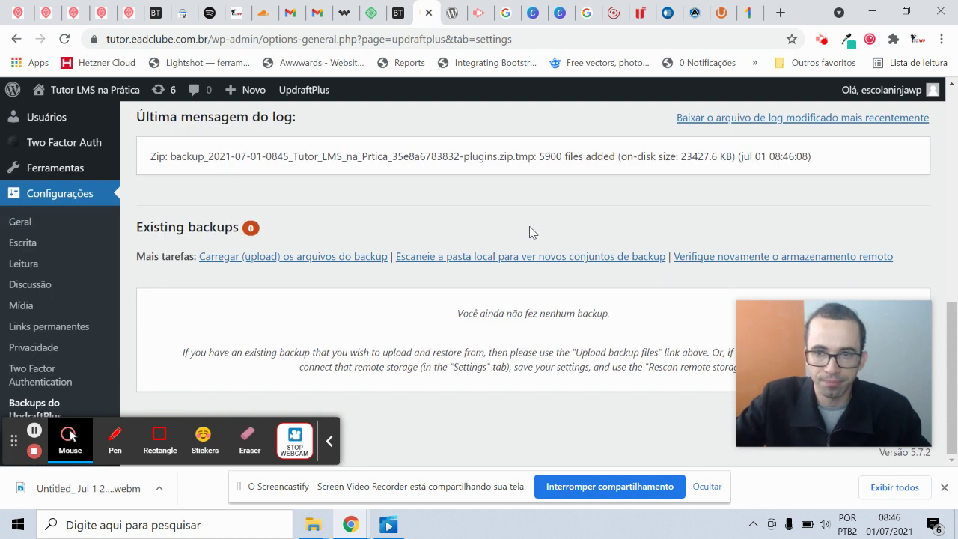
{"action": "scroll", "coordinate": [529, 232], "scroll_direction": "up", "scroll_amount": 3}
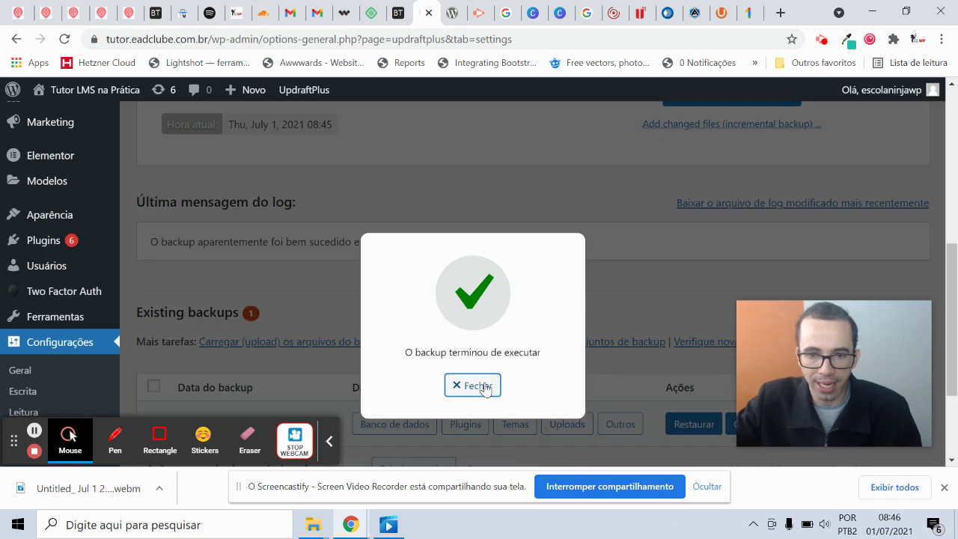
{"action": "left_click", "coordinate": [487, 384]}
{"action": "scroll", "coordinate": [313, 384], "scroll_direction": "down", "scroll_amount": 2}
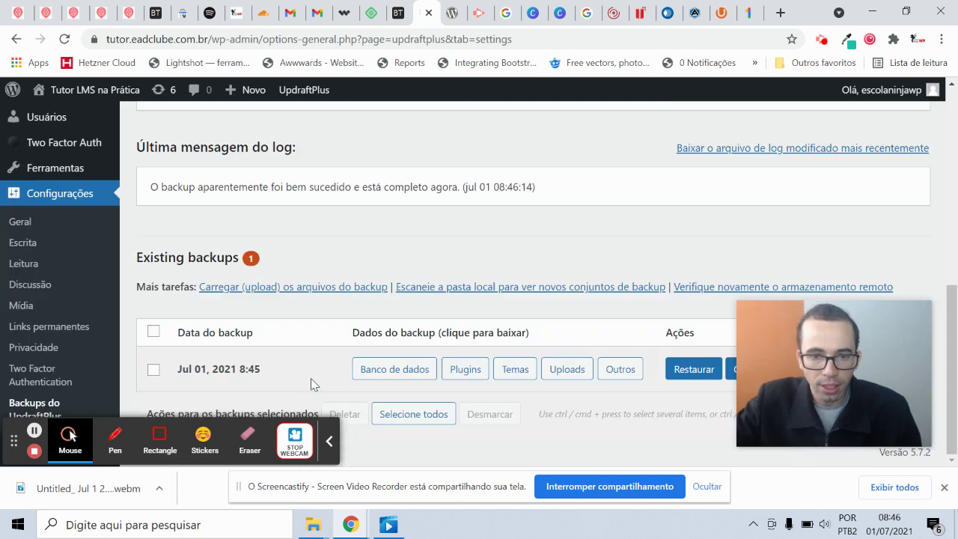
Open the restoration of the Jul 01, 2021 8:45 backup, select Plugins and Temas, and cancel the restore.
{"action": "left_click", "coordinate": [328, 442]}
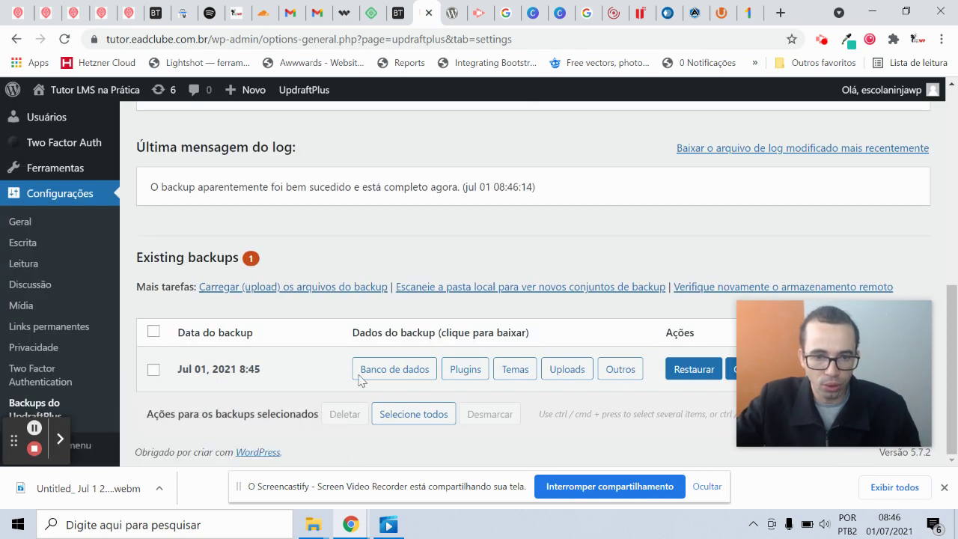
{"action": "left_click_drag", "start_coordinate": [838, 375], "coordinate": [823, 253]}
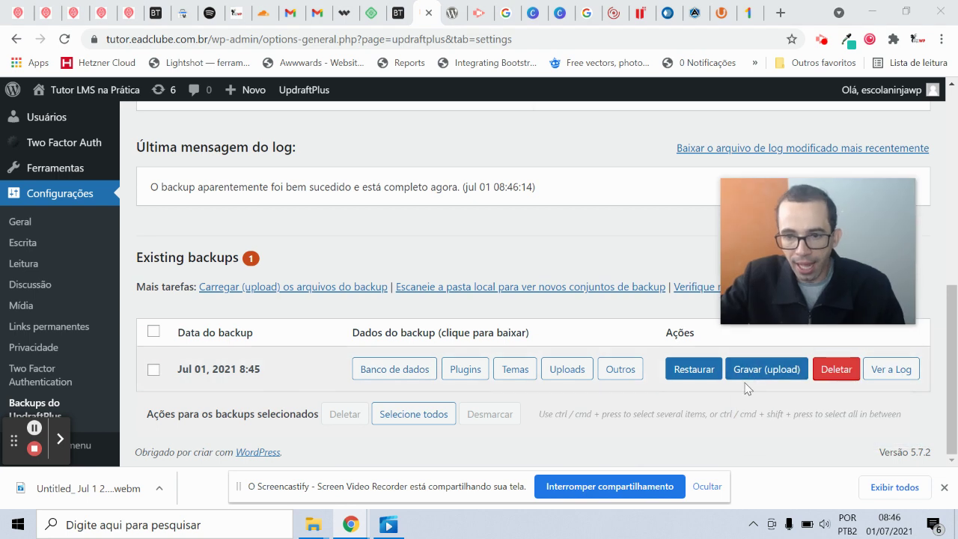
{"action": "left_click", "coordinate": [688, 371]}
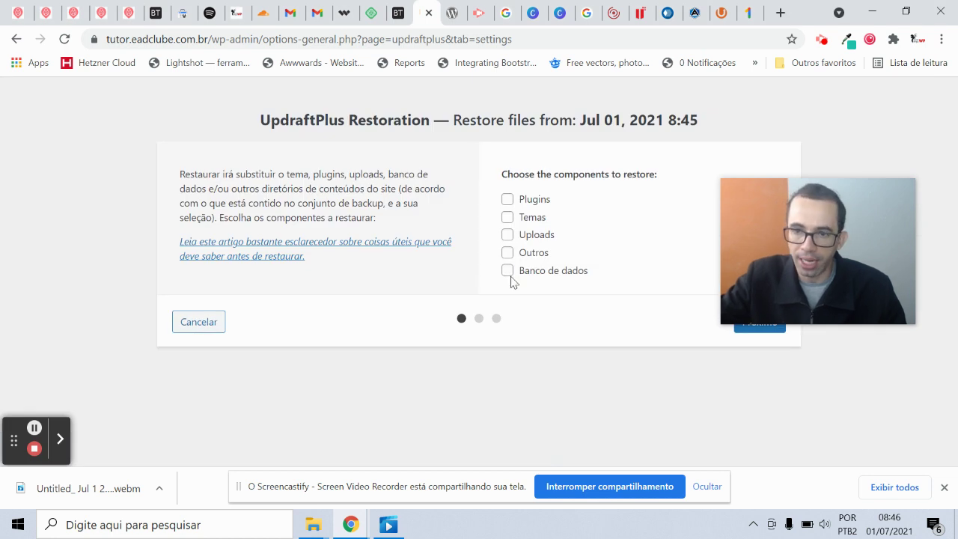
{"action": "left_click_drag", "start_coordinate": [772, 218], "coordinate": [794, 163]}
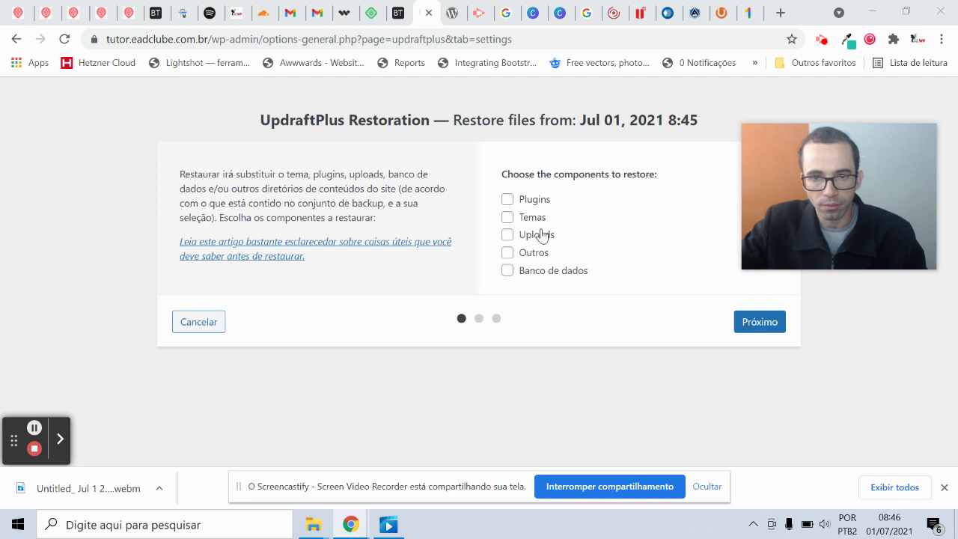
{"action": "left_click", "coordinate": [507, 199]}
{"action": "left_click", "coordinate": [508, 216]}
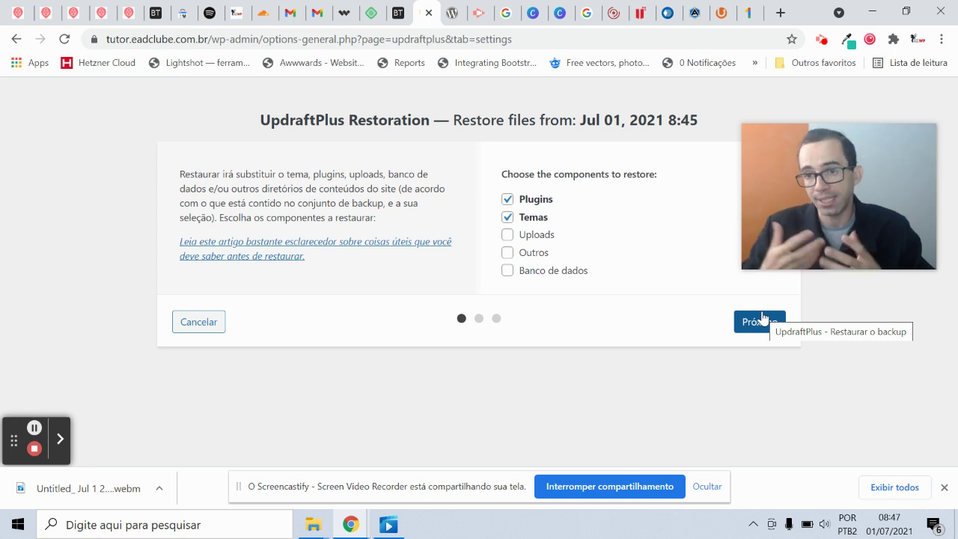
{"action": "left_click", "coordinate": [183, 319]}
Open the UpdraftPlus Configurações and examine the options from the backup schedules through the expert settings.
{"action": "scroll", "coordinate": [419, 300], "scroll_direction": "up", "scroll_amount": 10}
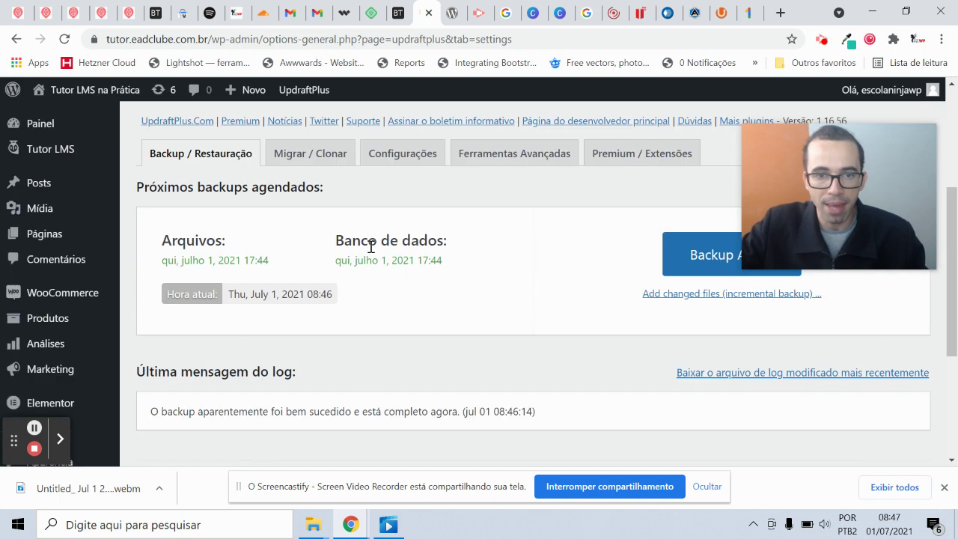
{"action": "left_click", "coordinate": [404, 378]}
{"action": "scroll", "coordinate": [424, 307], "scroll_direction": "down", "scroll_amount": 15}
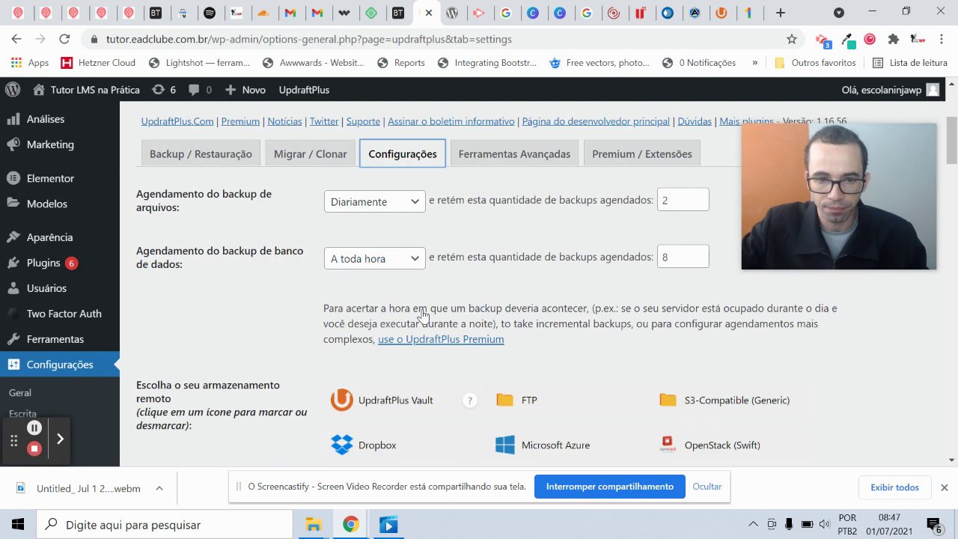
{"action": "scroll", "coordinate": [424, 307], "scroll_direction": "down", "scroll_amount": 15}
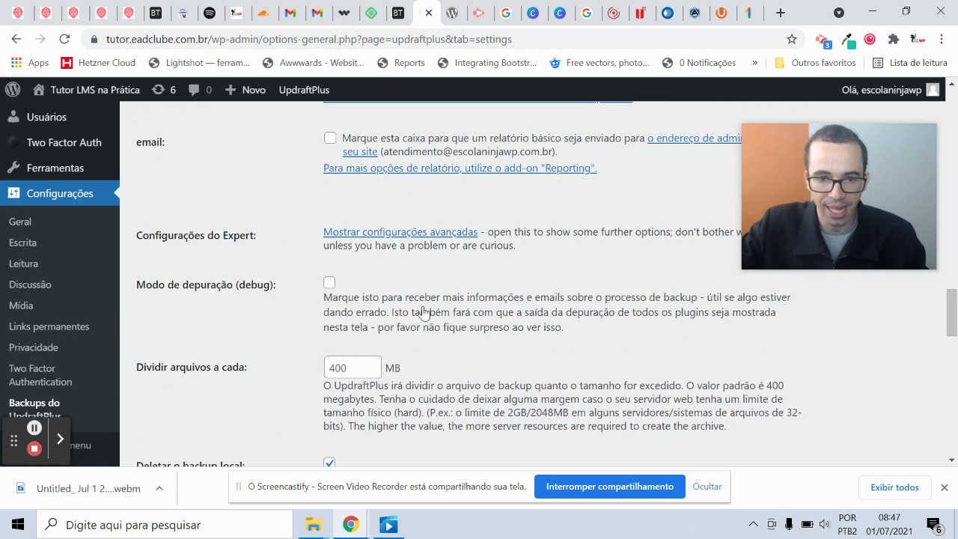
{"action": "scroll", "coordinate": [334, 271], "scroll_direction": "down", "scroll_amount": 2}
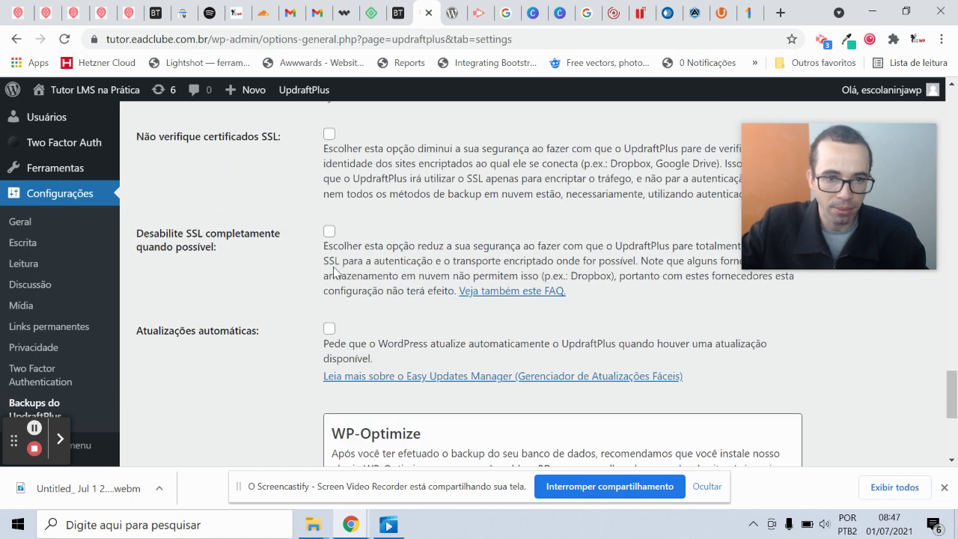
{"action": "scroll", "coordinate": [257, 249], "scroll_direction": "down", "scroll_amount": 3}
{"action": "scroll", "coordinate": [262, 254], "scroll_direction": "up", "scroll_amount": 3}
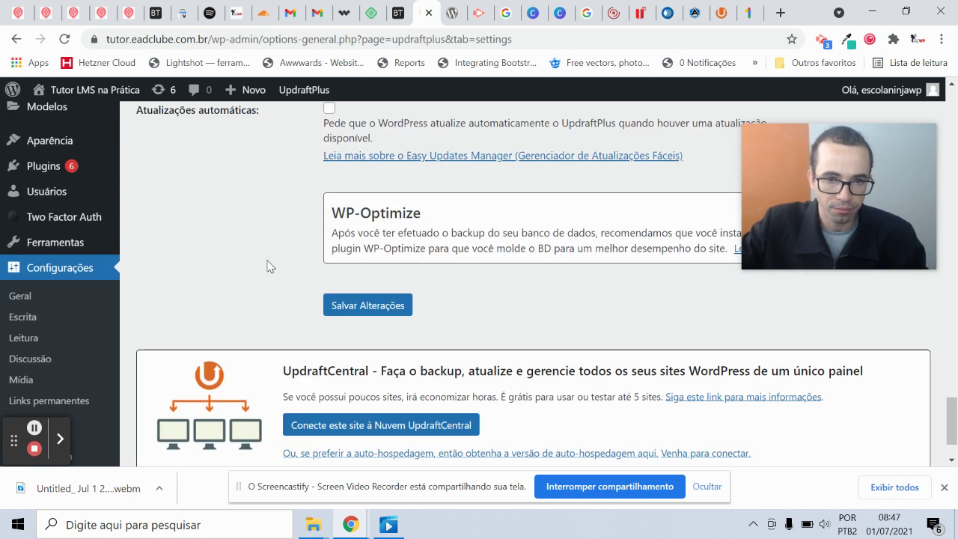
{"action": "scroll", "coordinate": [271, 266], "scroll_direction": "up", "scroll_amount": 6}
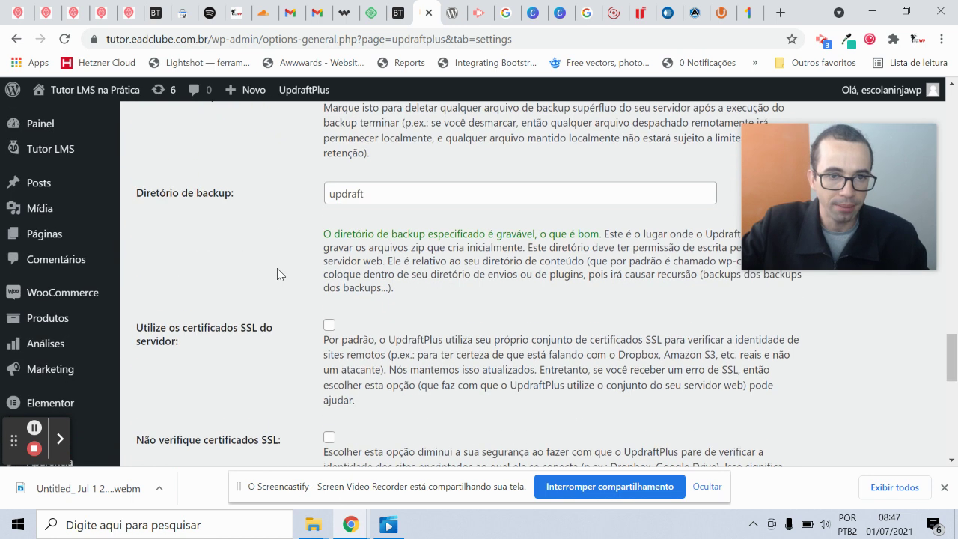
{"action": "scroll", "coordinate": [277, 274], "scroll_direction": "up", "scroll_amount": 2}
Search the settings page for EMAIL and examine the email report option and the settings around it.
{"action": "key", "text": "ctrl+f"}
{"action": "type", "text": "EMAIL"}
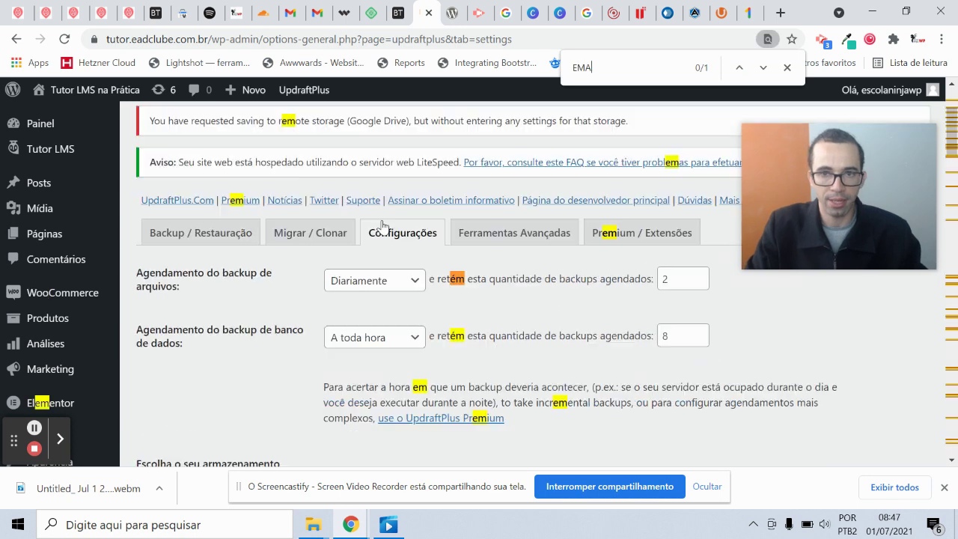
{"action": "key", "text": "Return"}
{"action": "key", "text": "Return"}
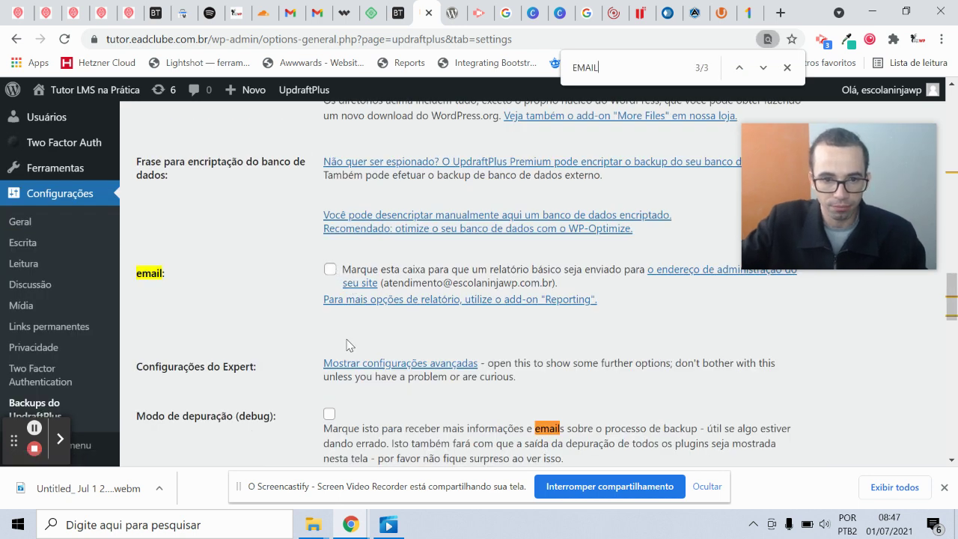
{"action": "scroll", "coordinate": [344, 359], "scroll_direction": "down", "scroll_amount": 1}
{"action": "scroll", "coordinate": [280, 275], "scroll_direction": "up", "scroll_amount": 3}
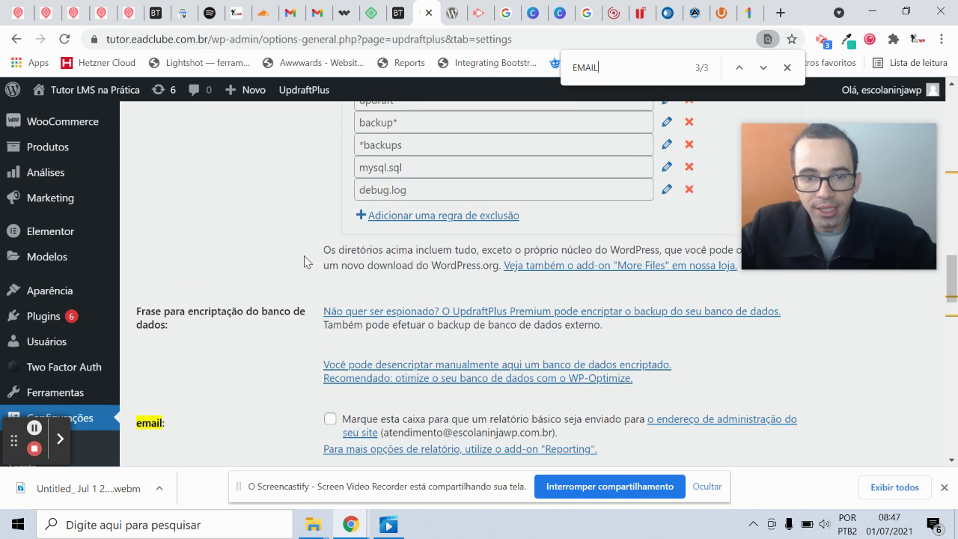
{"action": "scroll", "coordinate": [312, 264], "scroll_direction": "up", "scroll_amount": 7}
{"action": "scroll", "coordinate": [314, 258], "scroll_direction": "down", "scroll_amount": 10}
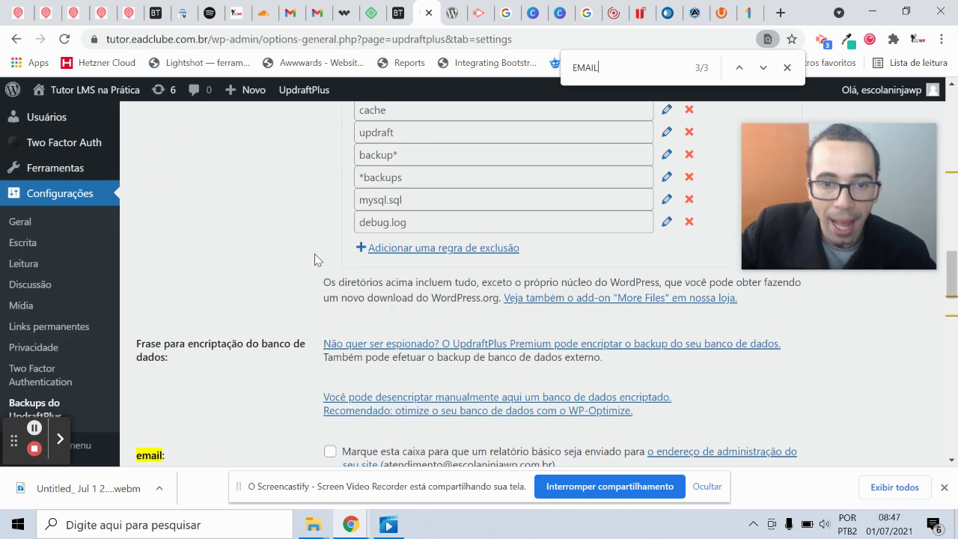
Examine the remaining UpdraftPlus settings, from the SSL and Atualizações automáticas options back up to the remote storage choices.
{"action": "scroll", "coordinate": [314, 260], "scroll_direction": "down", "scroll_amount": 9}
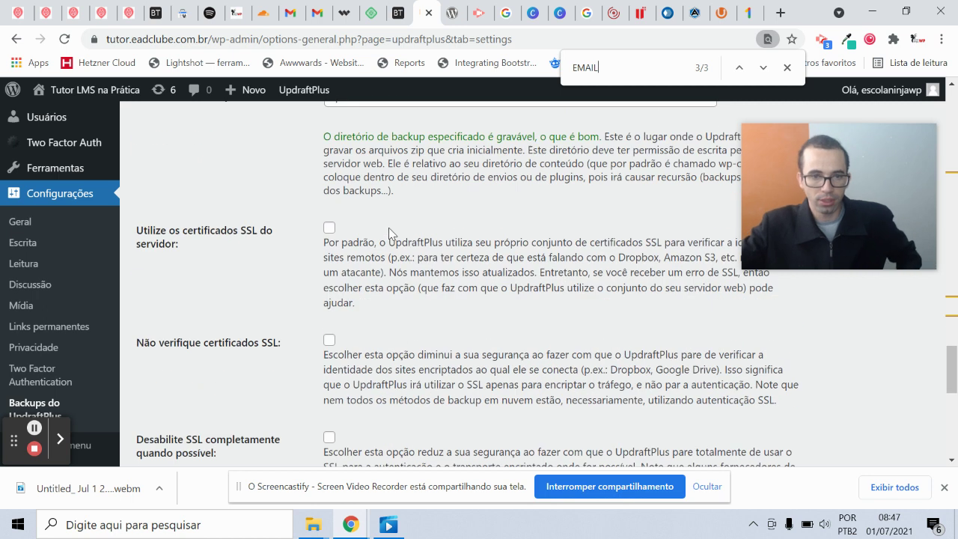
{"action": "scroll", "coordinate": [388, 227], "scroll_direction": "down", "scroll_amount": 2}
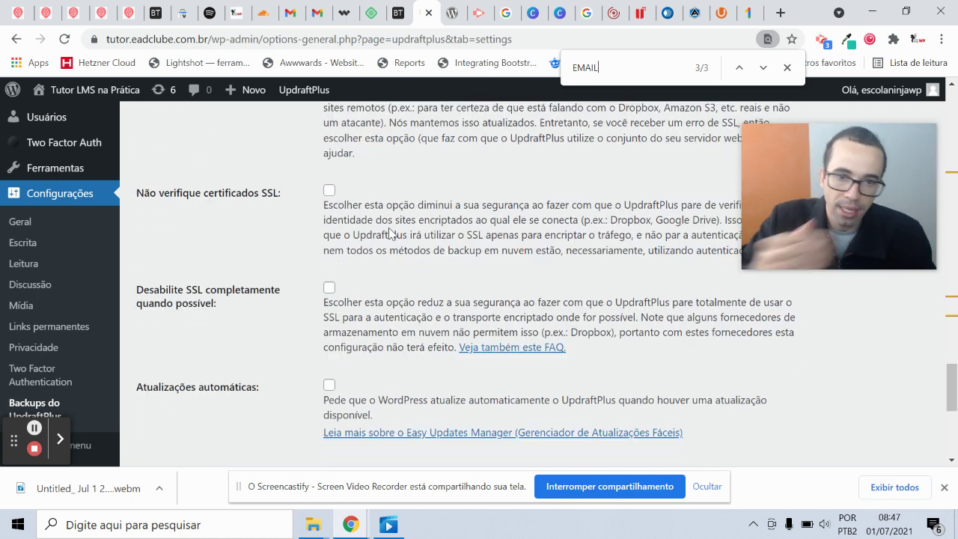
{"action": "scroll", "coordinate": [388, 234], "scroll_direction": "down", "scroll_amount": 2}
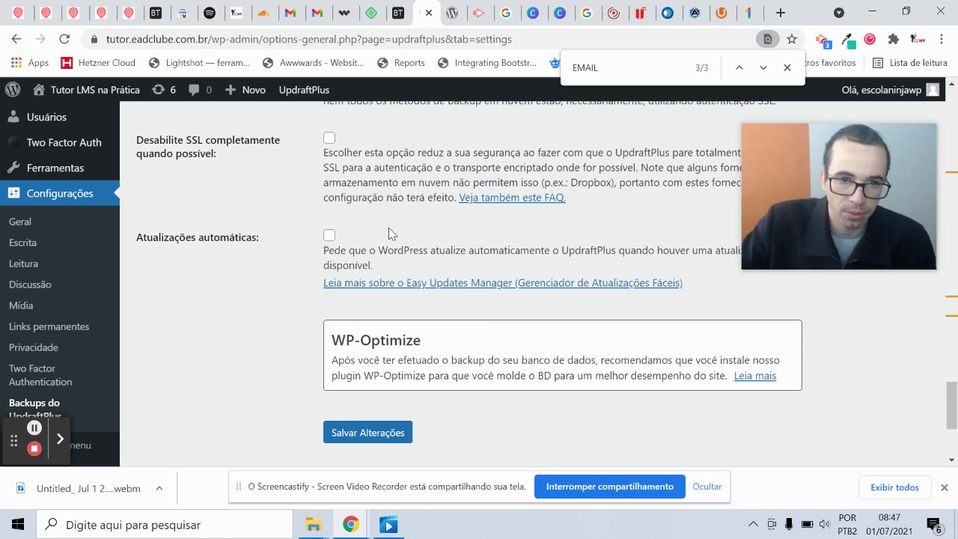
{"action": "scroll", "coordinate": [529, 211], "scroll_direction": "up", "scroll_amount": 20}
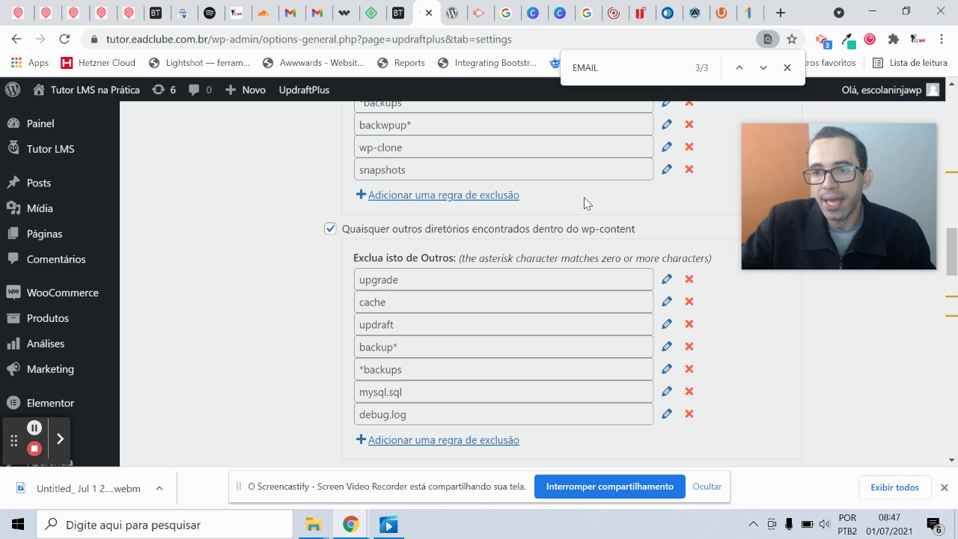
{"action": "scroll", "coordinate": [587, 203], "scroll_direction": "up", "scroll_amount": 2}
{"action": "scroll", "coordinate": [584, 202], "scroll_direction": "down", "scroll_amount": 2}
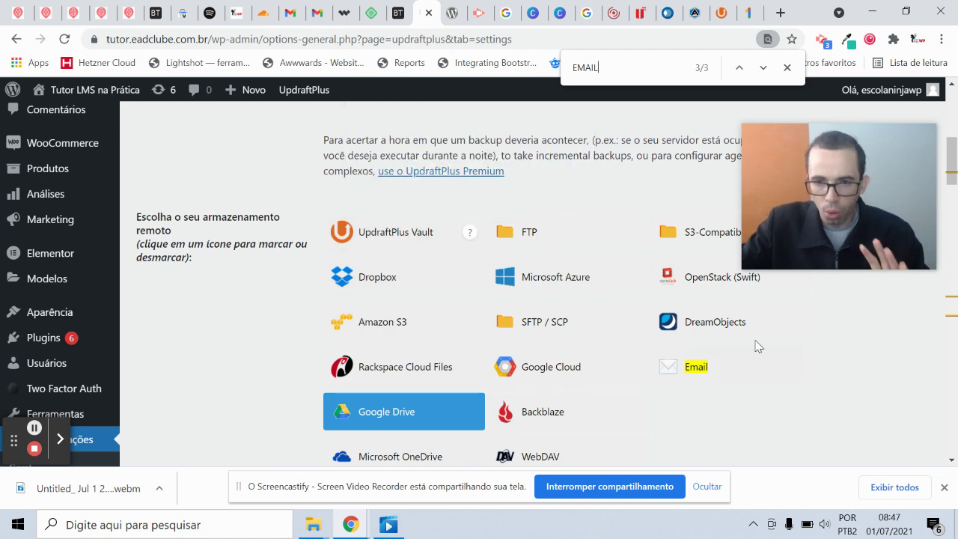
{"action": "left_click_drag", "start_coordinate": [891, 206], "coordinate": [902, 436]}
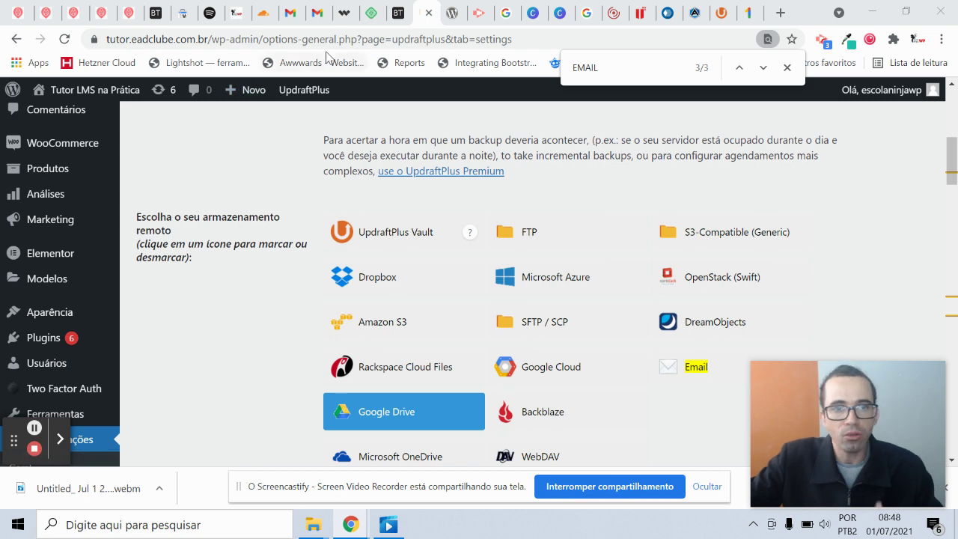
Switch to aaPanel and open its Cron page to view the task form and Task List.
{"action": "left_click", "coordinate": [397, 13]}
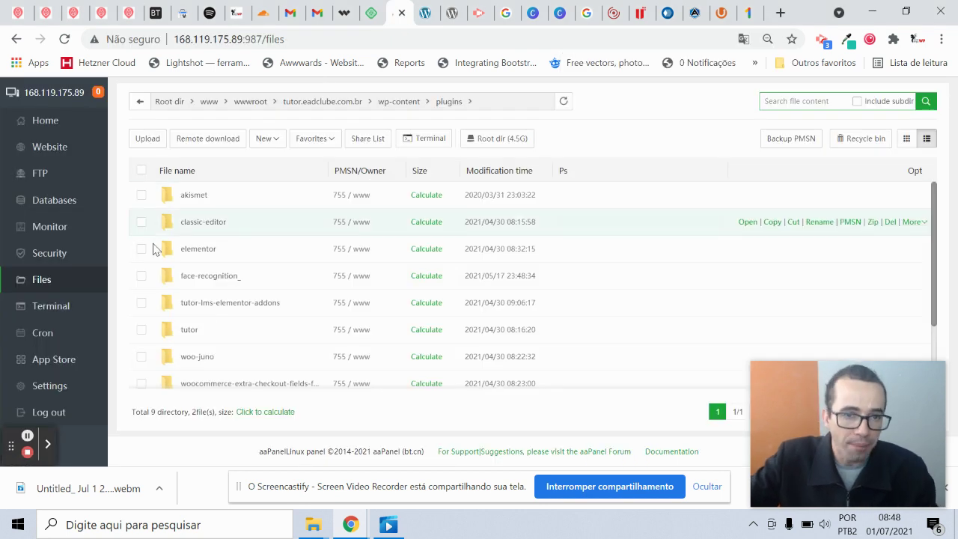
{"action": "scroll", "coordinate": [201, 214], "scroll_direction": "down", "scroll_amount": 3}
{"action": "left_click", "coordinate": [68, 307]}
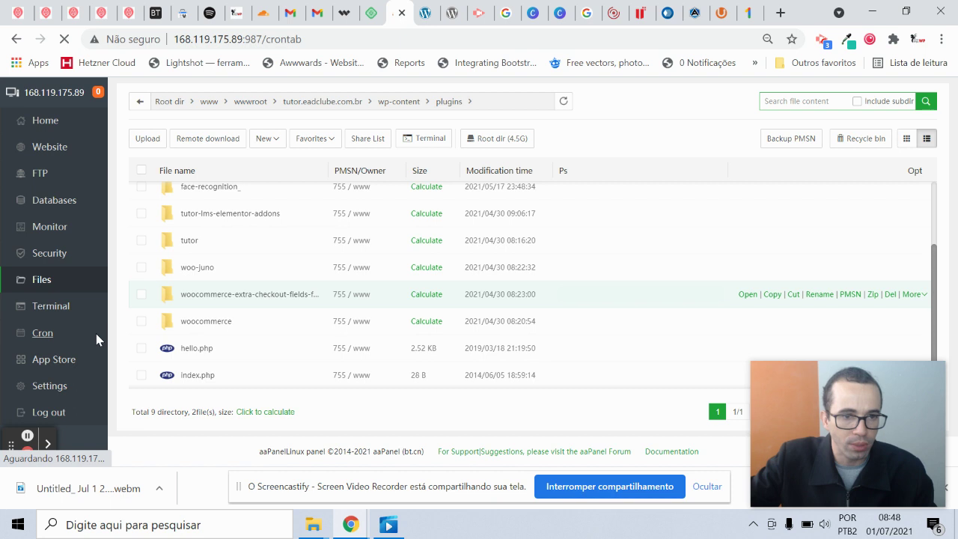
{"action": "left_click", "coordinate": [96, 335]}
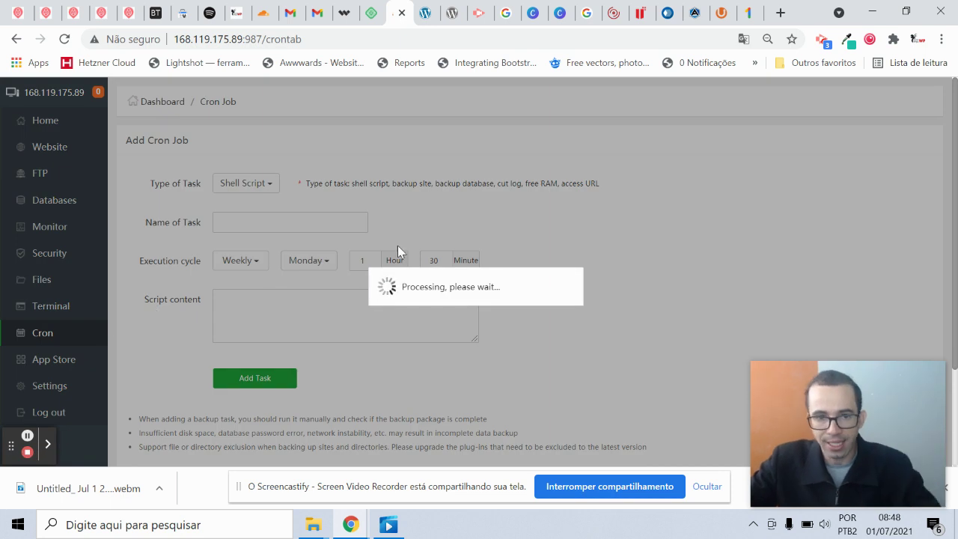
{"action": "scroll", "coordinate": [516, 252], "scroll_direction": "down", "scroll_amount": 3}
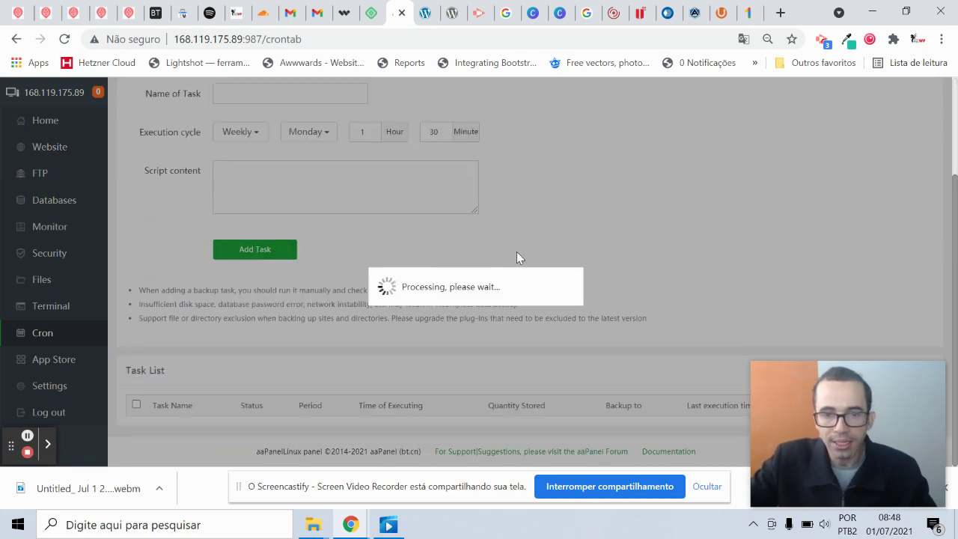
{"action": "scroll", "coordinate": [517, 251], "scroll_direction": "up", "scroll_amount": 3}
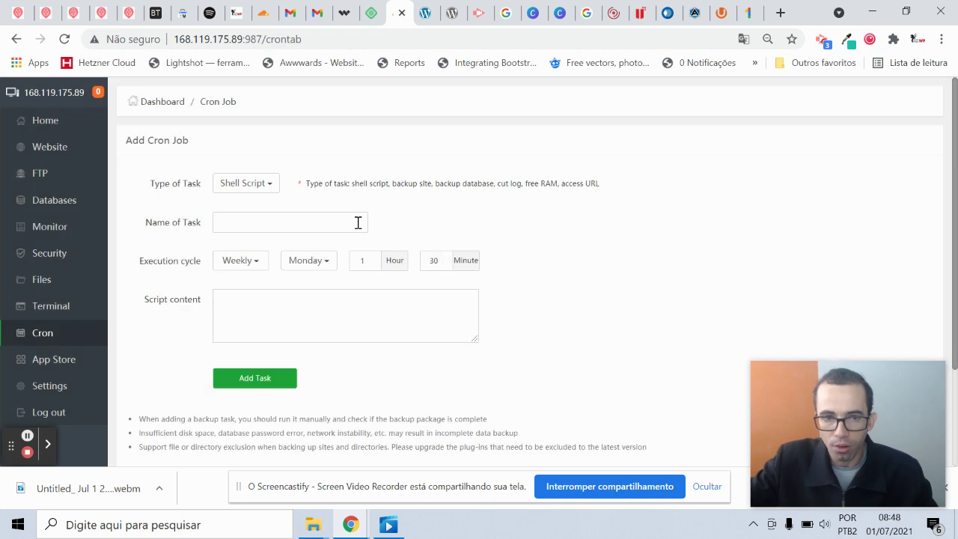
Configure a new Backup Database cron task for eadclube_com_br with an Hourly execution cycle.
{"action": "left_click", "coordinate": [267, 185]}
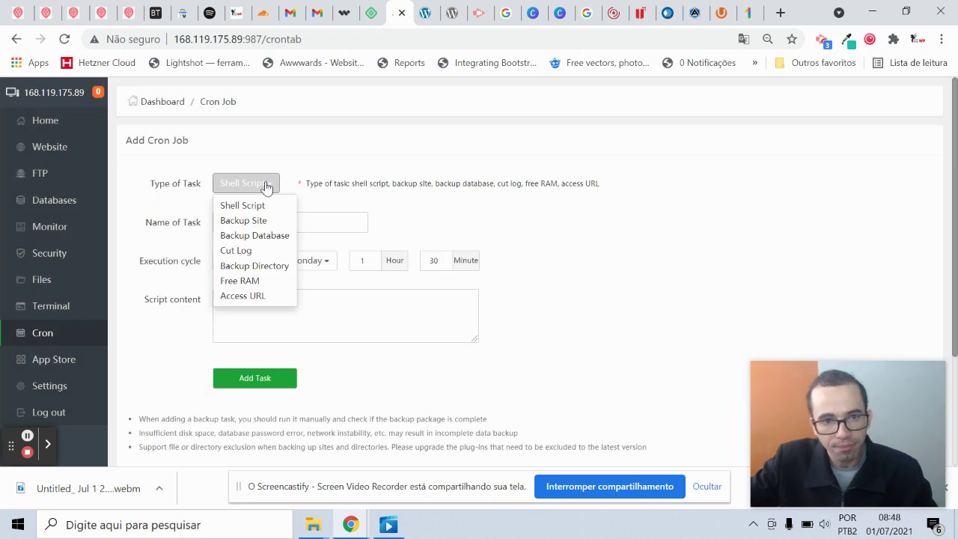
{"action": "left_click", "coordinate": [271, 236]}
{"action": "left_click", "coordinate": [301, 228]}
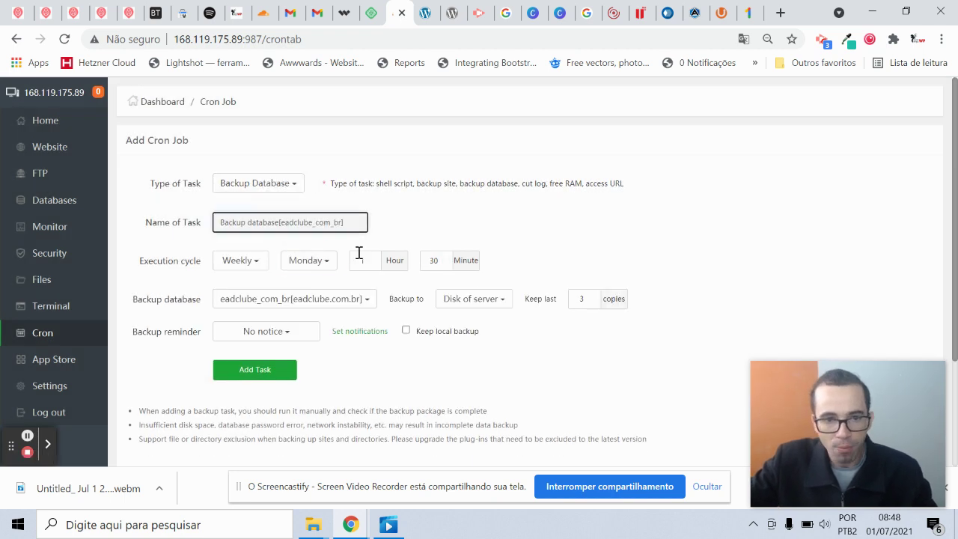
{"action": "left_click", "coordinate": [242, 263]}
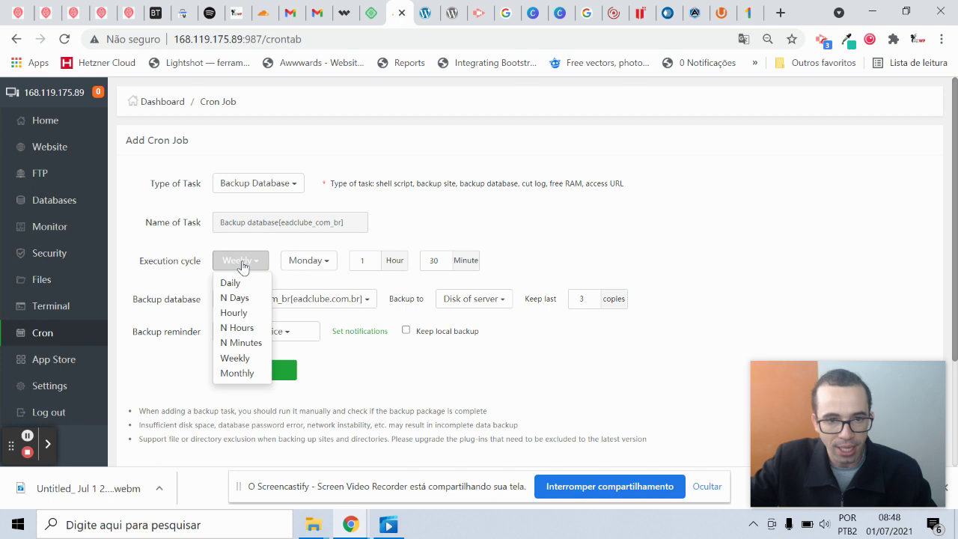
{"action": "left_click", "coordinate": [247, 313]}
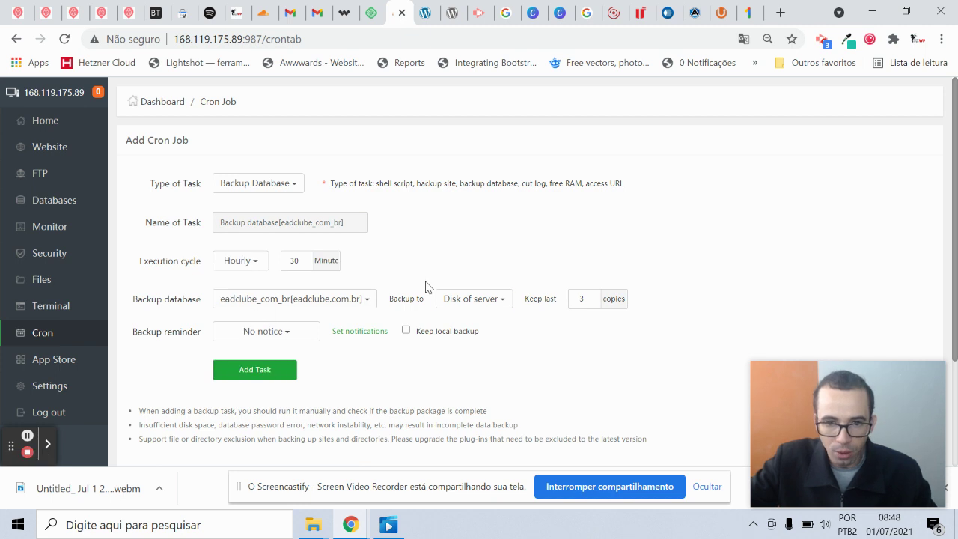
Set the backup task to keep the last 8 copies on Disk of server and add it to the Task List.
{"action": "left_click", "coordinate": [451, 300]}
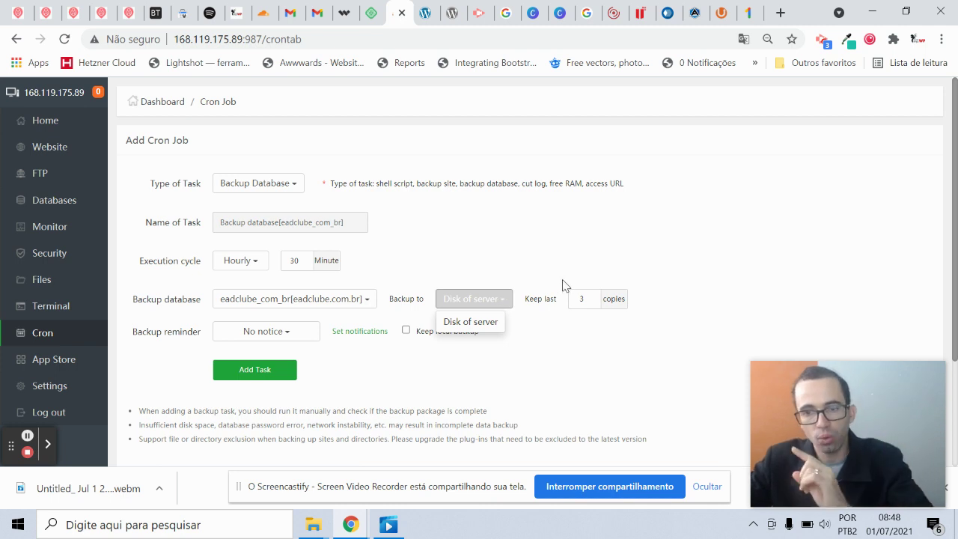
{"action": "left_click", "coordinate": [583, 298]}
{"action": "key", "text": "BackSpace"}
{"action": "type", "text": "8"}
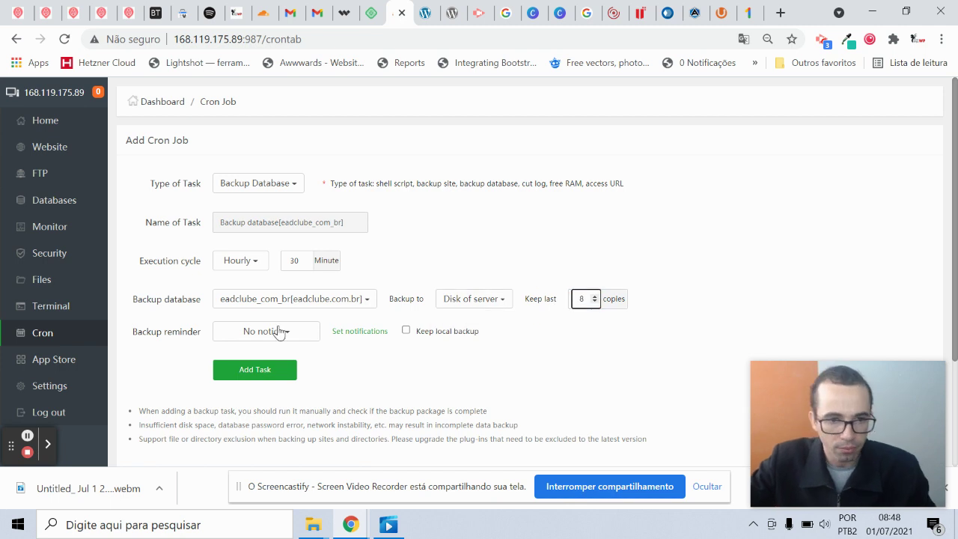
{"action": "scroll", "coordinate": [249, 376], "scroll_direction": "down", "scroll_amount": 2}
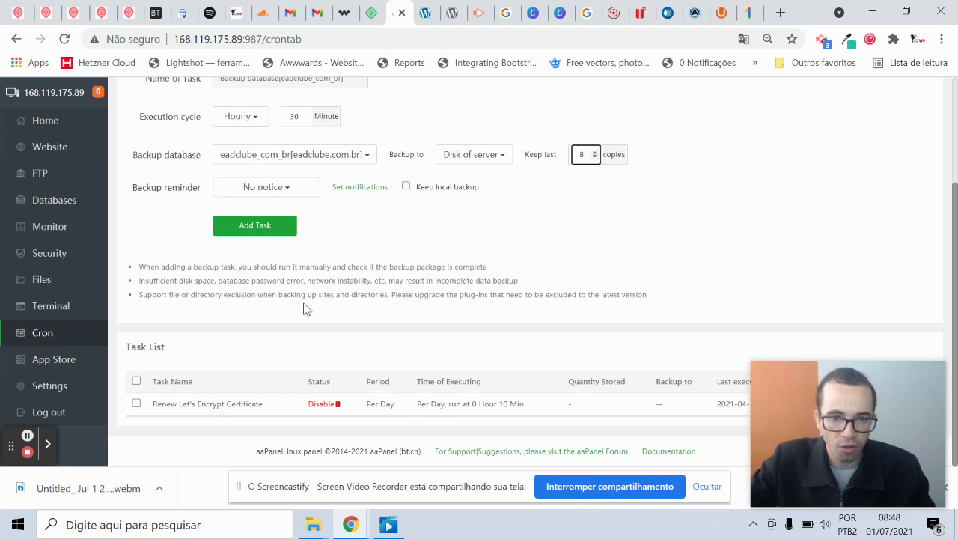
{"action": "left_click", "coordinate": [255, 236]}
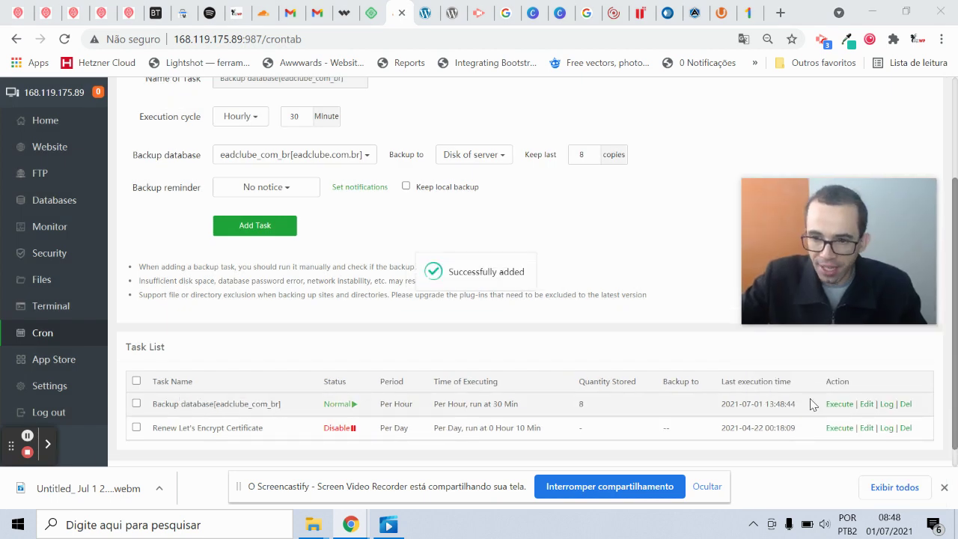
Execute the eadclube_com_br database backup task, examine the completion line and backup path in its running log, and close the log.
{"action": "left_click", "coordinate": [837, 405]}
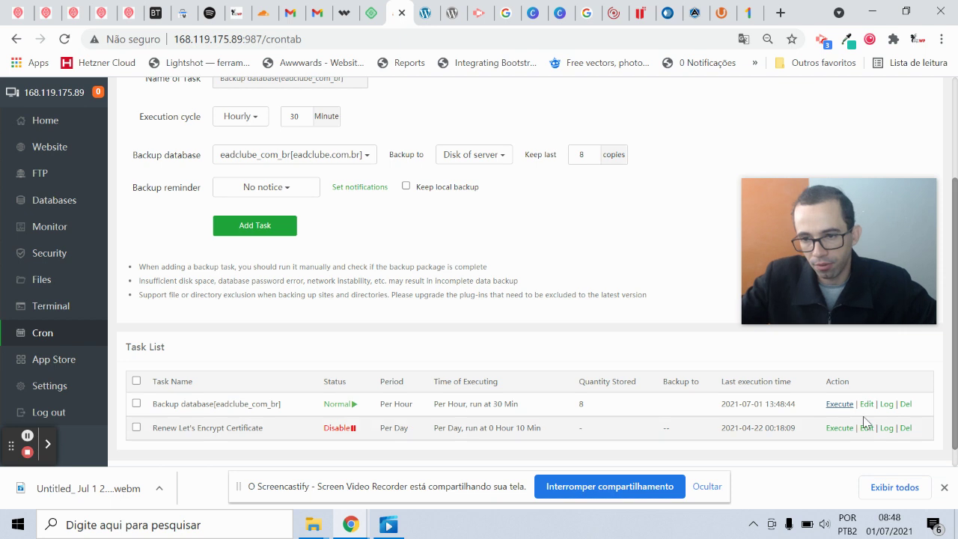
{"action": "left_click", "coordinate": [885, 404]}
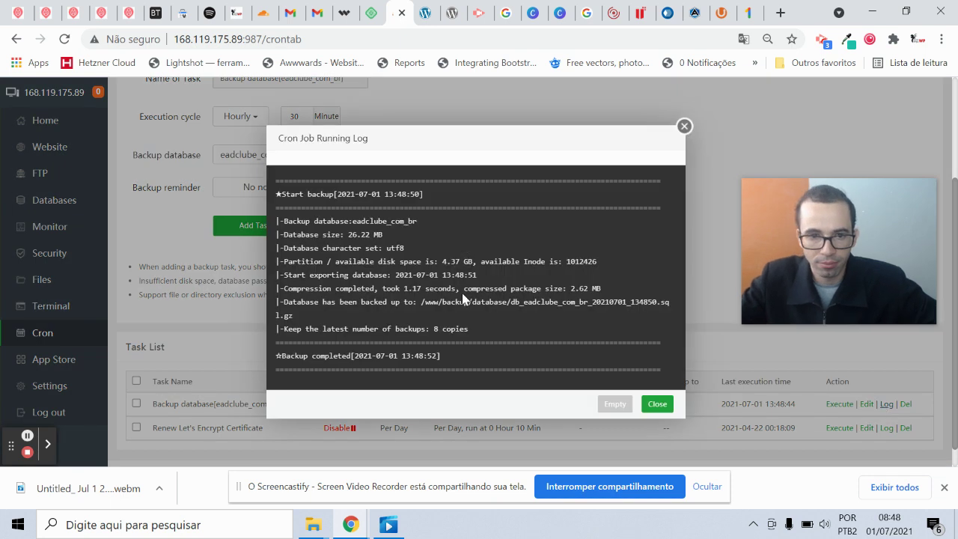
{"action": "triple_click", "coordinate": [362, 353]}
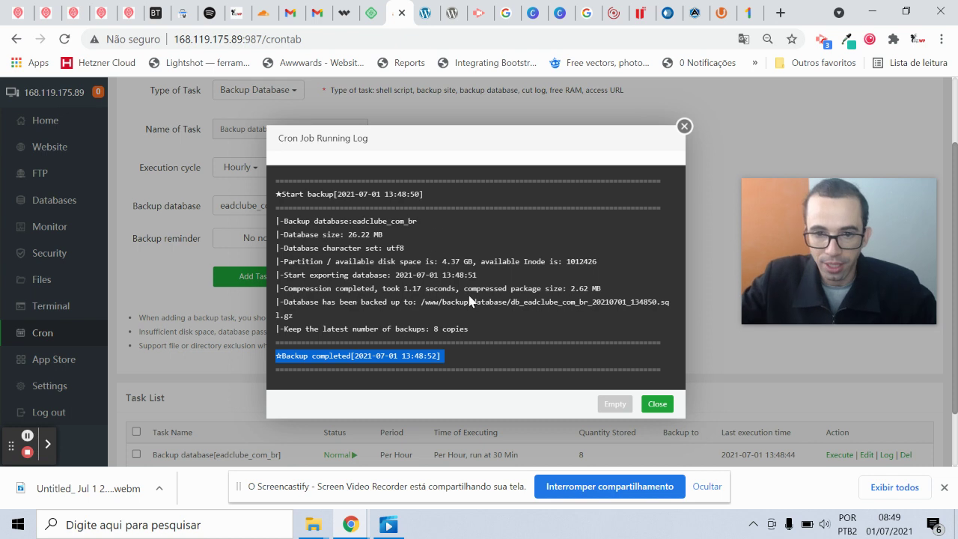
{"action": "left_click_drag", "start_coordinate": [421, 302], "coordinate": [673, 308]}
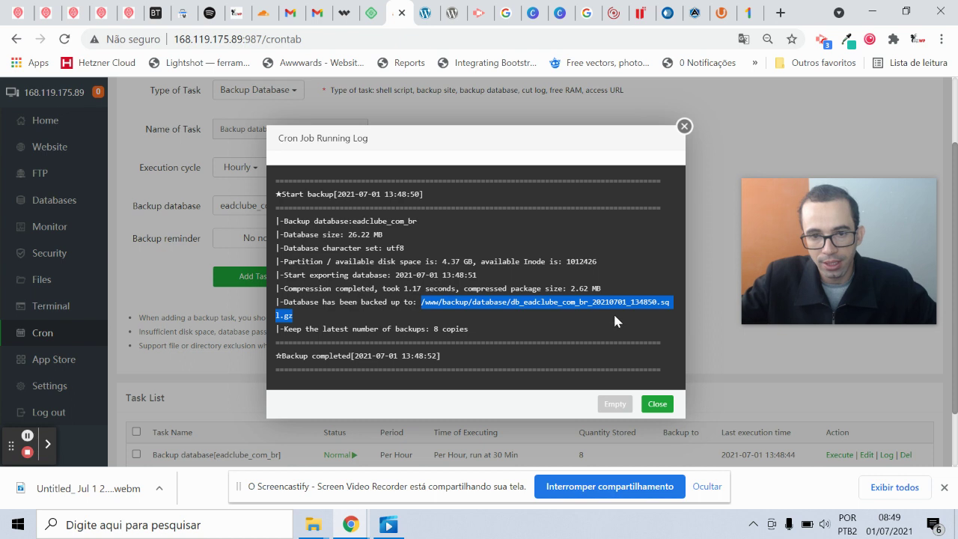
{"action": "left_click", "coordinate": [683, 127]}
Open the /www/backup/database folder in Files to view the stored database backups.
{"action": "left_click", "coordinate": [45, 279]}
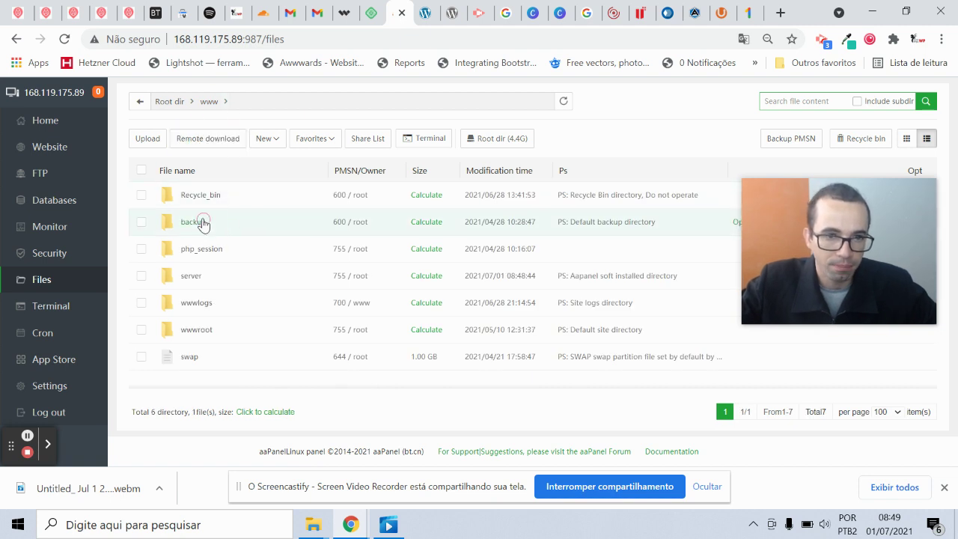
{"action": "left_click", "coordinate": [202, 223]}
{"action": "left_click", "coordinate": [195, 193]}
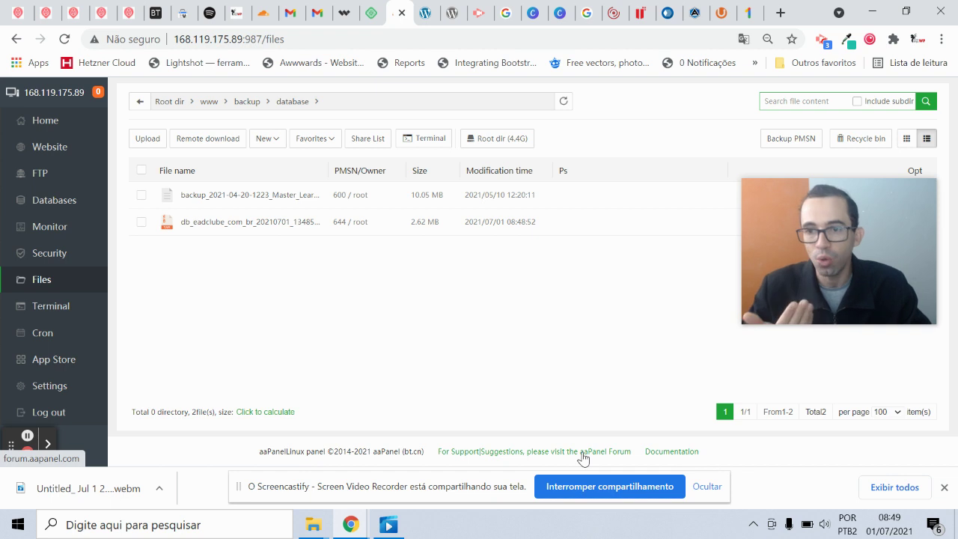
Fill in another Backup Database cron task for eadclube_com_br with an N Minutes execution cycle of 5 minutes.
{"action": "left_click", "coordinate": [35, 334]}
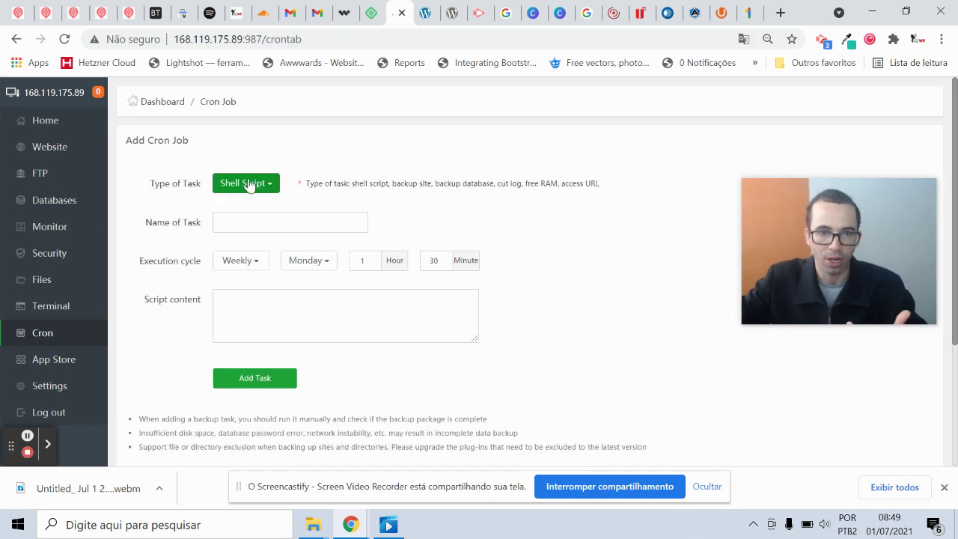
{"action": "left_click", "coordinate": [252, 183]}
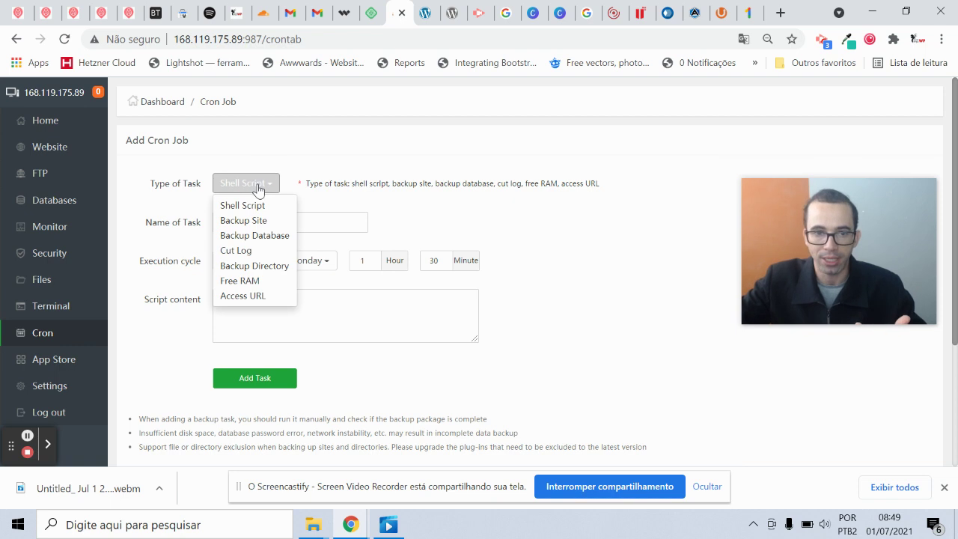
{"action": "left_click", "coordinate": [593, 238]}
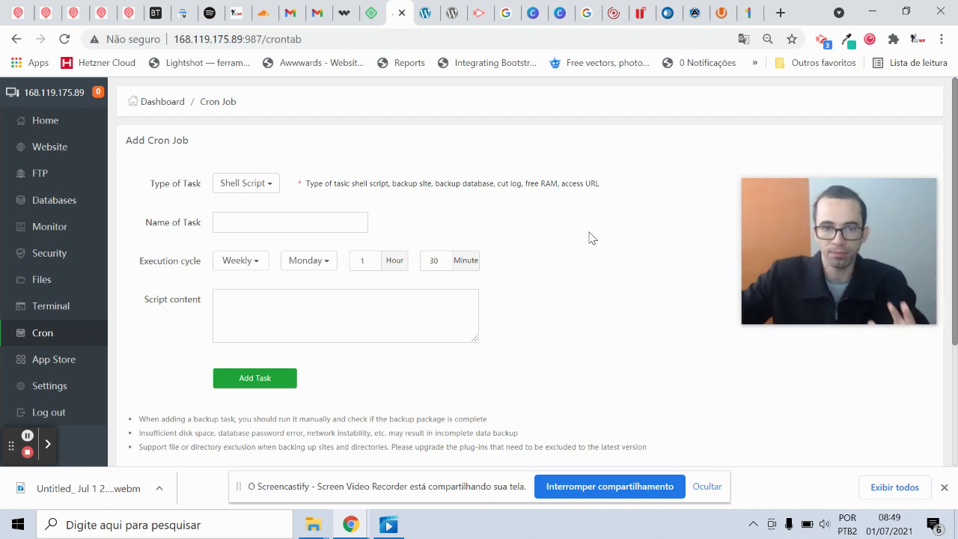
{"action": "left_click", "coordinate": [258, 267]}
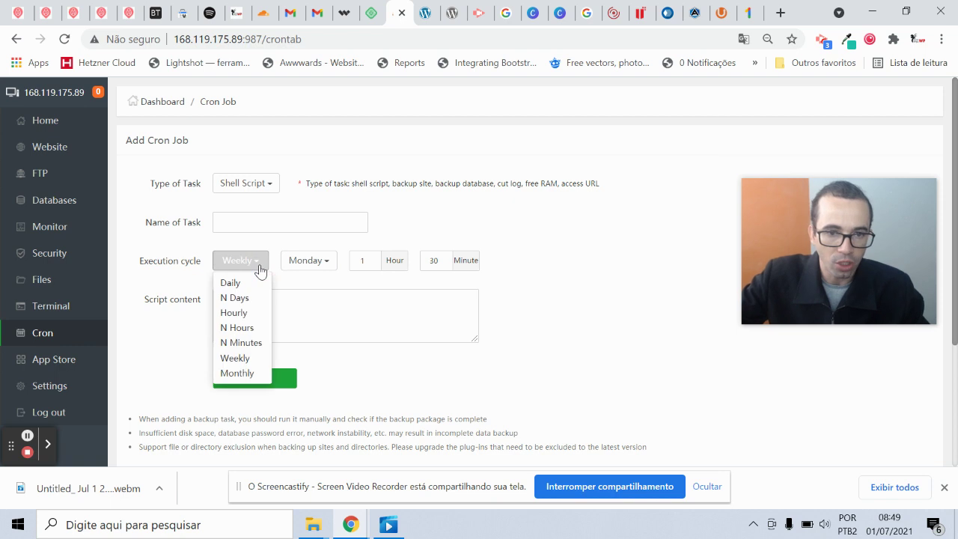
{"action": "left_click", "coordinate": [248, 343]}
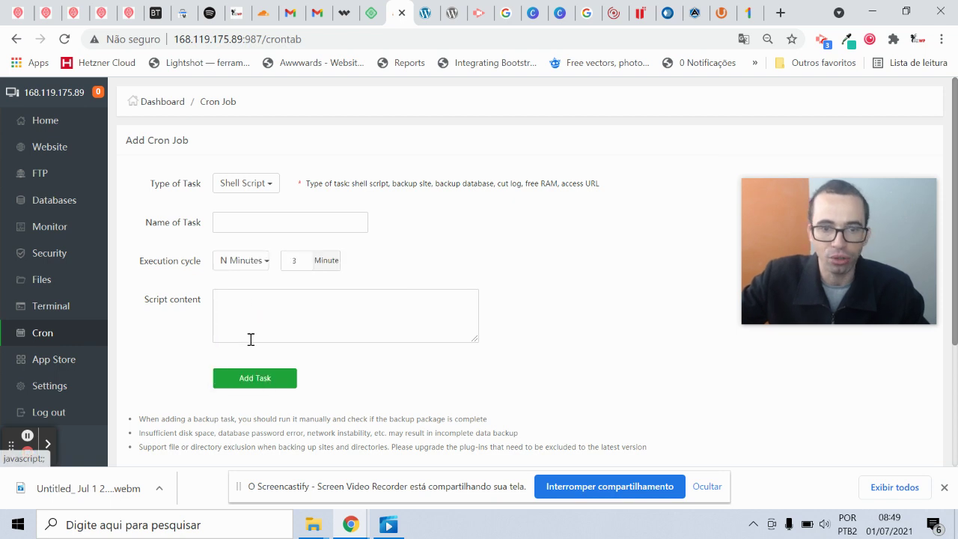
{"action": "left_click", "coordinate": [247, 184]}
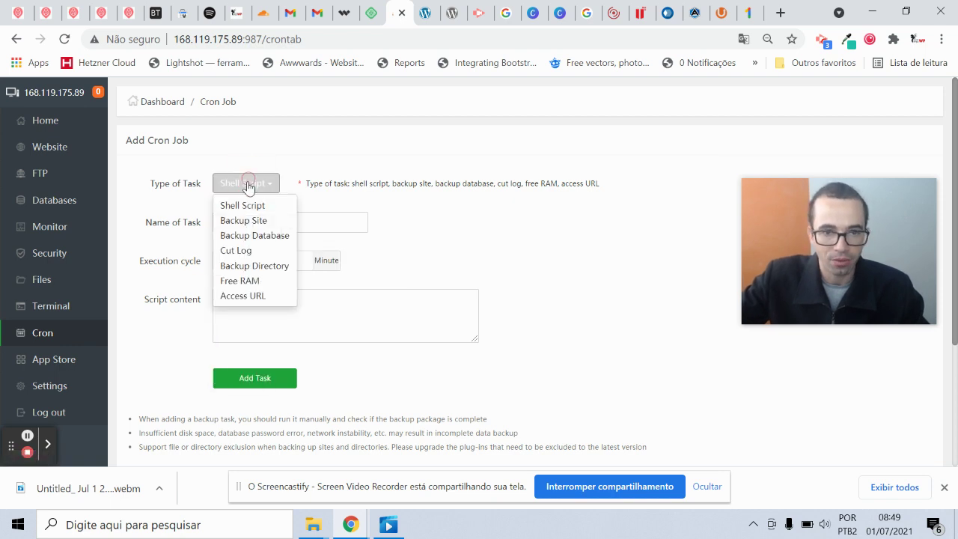
{"action": "left_click", "coordinate": [252, 237]}
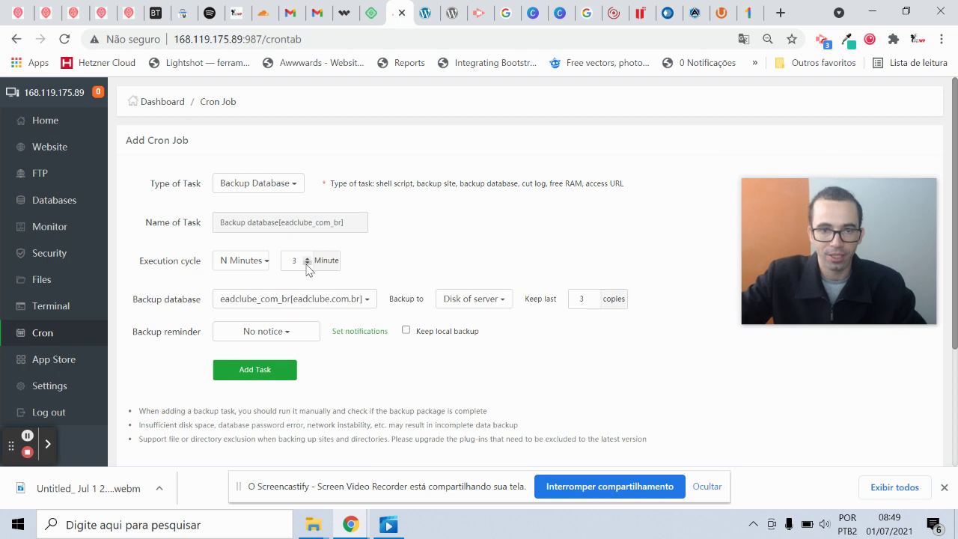
{"action": "left_click_drag", "start_coordinate": [300, 261], "coordinate": [285, 261]}
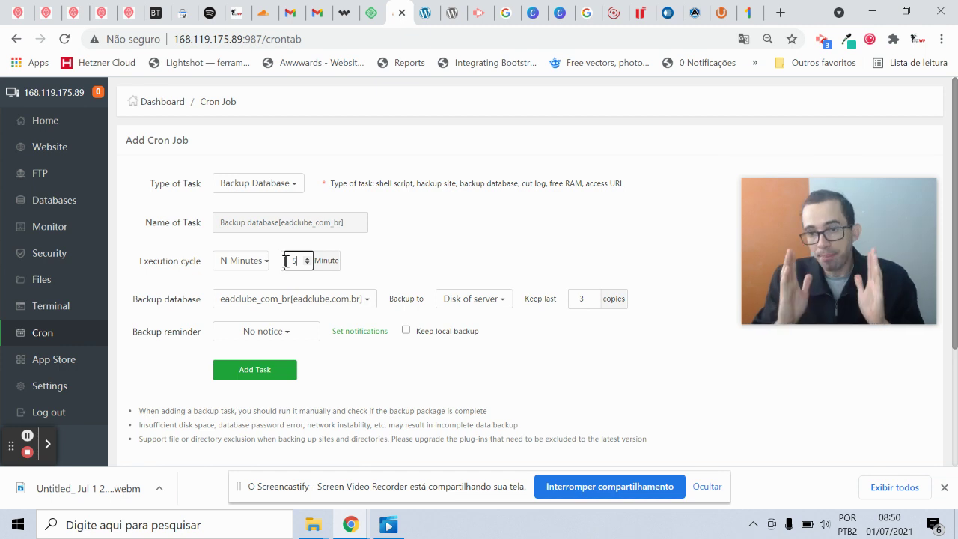
View the running log of the hourly eadclube_com_br database backup task in the Task List.
{"action": "scroll", "coordinate": [619, 376], "scroll_direction": "down", "scroll_amount": 3}
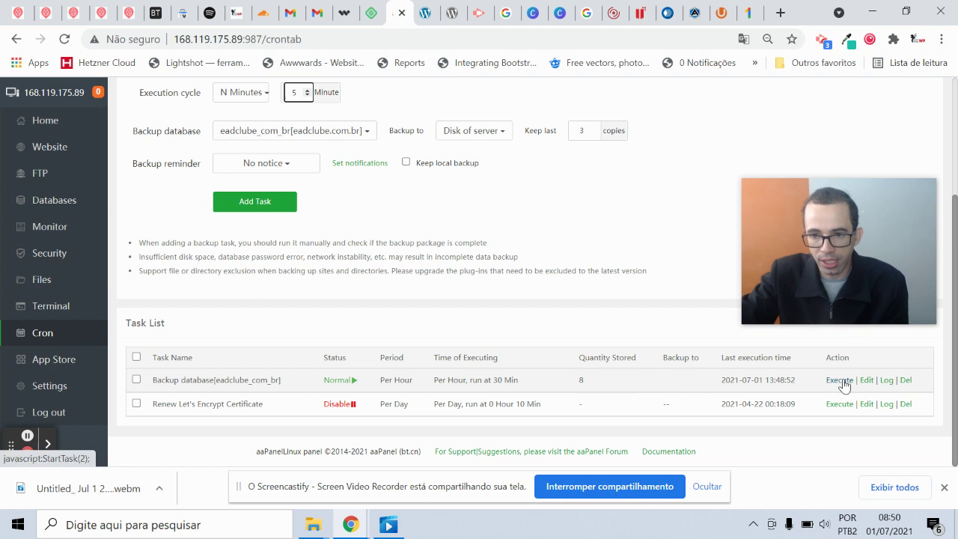
{"action": "left_click", "coordinate": [885, 380]}
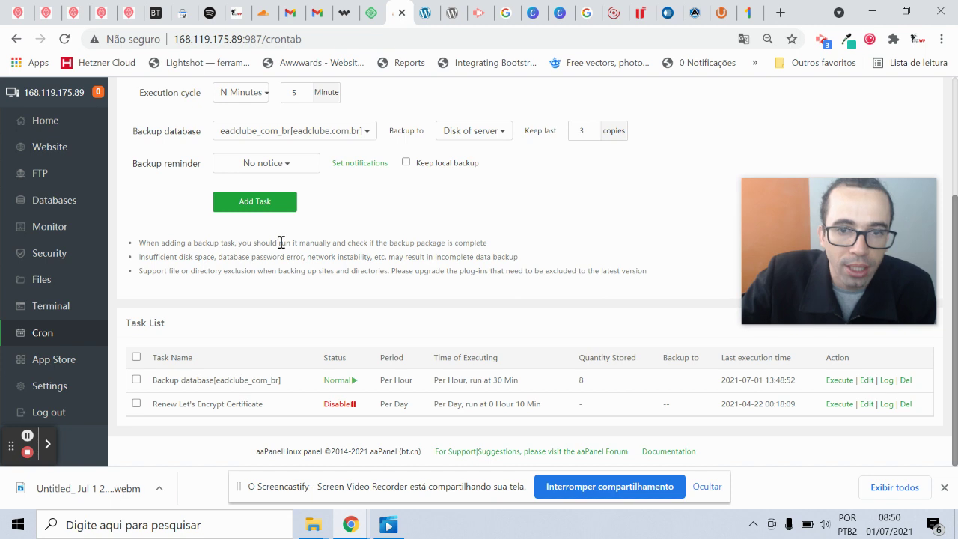
Set the N Minutes execution cycle of the eadclube_com_br database backup task form to 30 minutes.
{"action": "scroll", "coordinate": [394, 224], "scroll_direction": "up", "scroll_amount": 2}
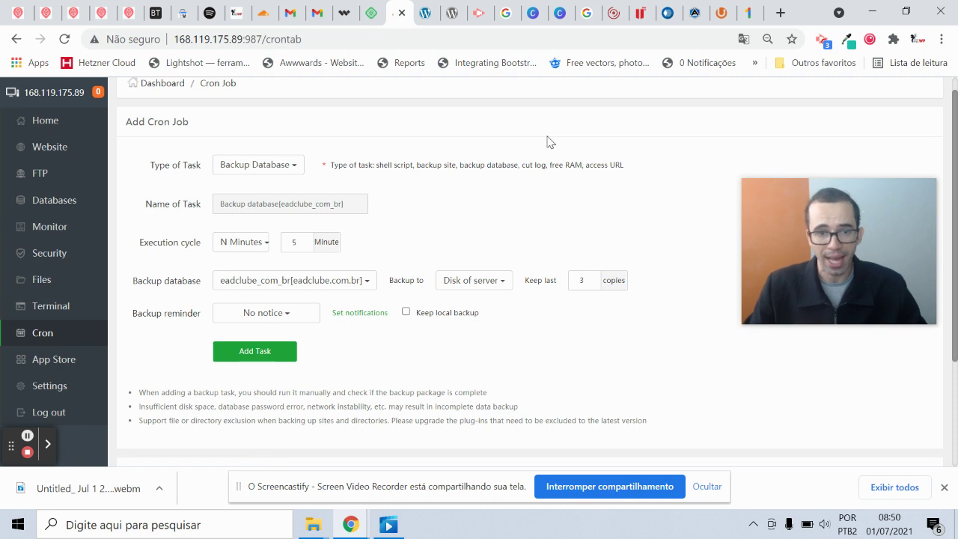
{"action": "double_click", "coordinate": [294, 242]}
{"action": "type", "text": "30"}
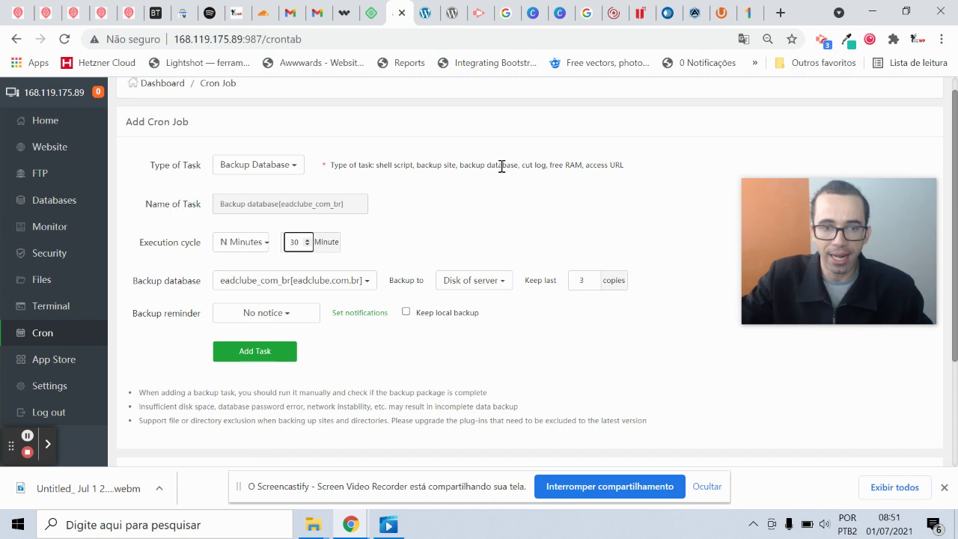
Change the new cron task to Backup Site for eadclube.com.br with a Daily execution cycle.
{"action": "left_click", "coordinate": [281, 164]}
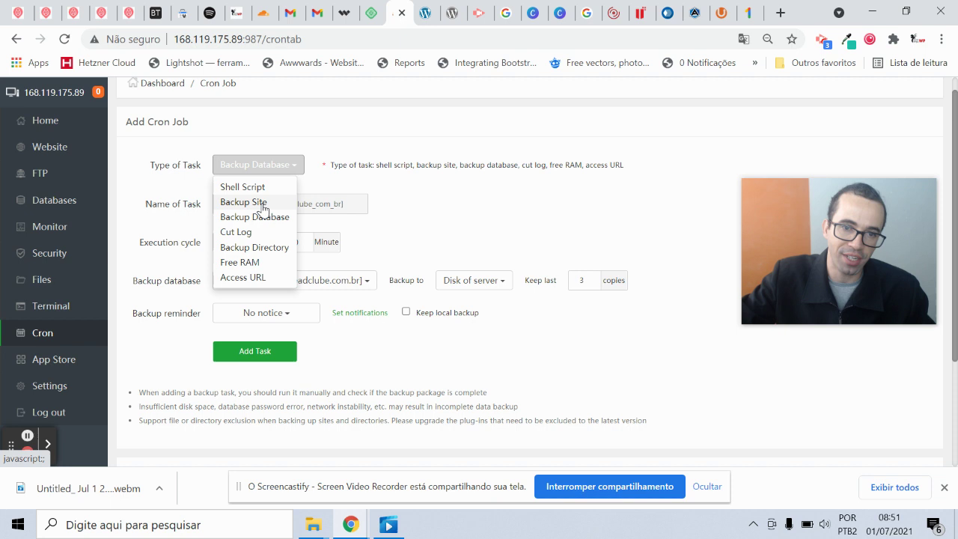
{"action": "left_click", "coordinate": [248, 201]}
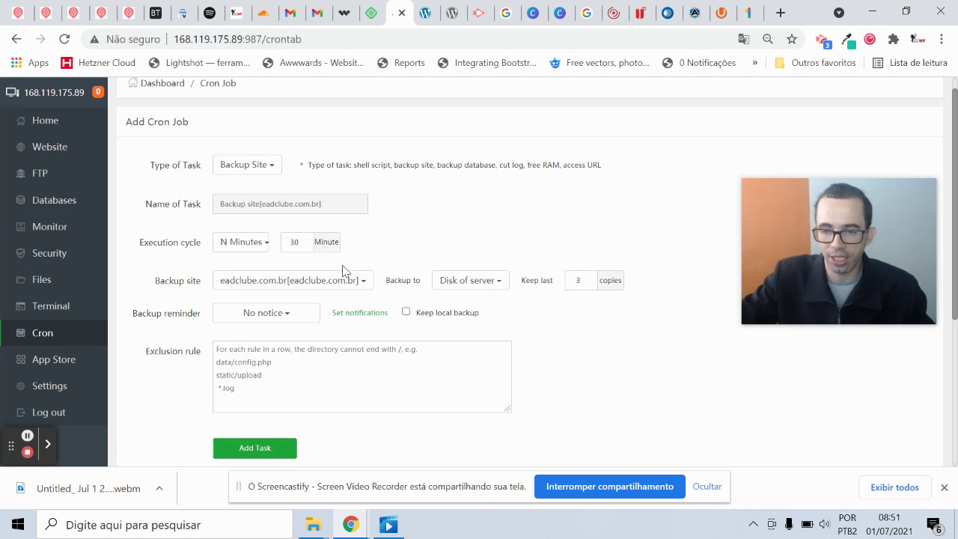
{"action": "left_click", "coordinate": [256, 242]}
{"action": "left_click", "coordinate": [252, 264]}
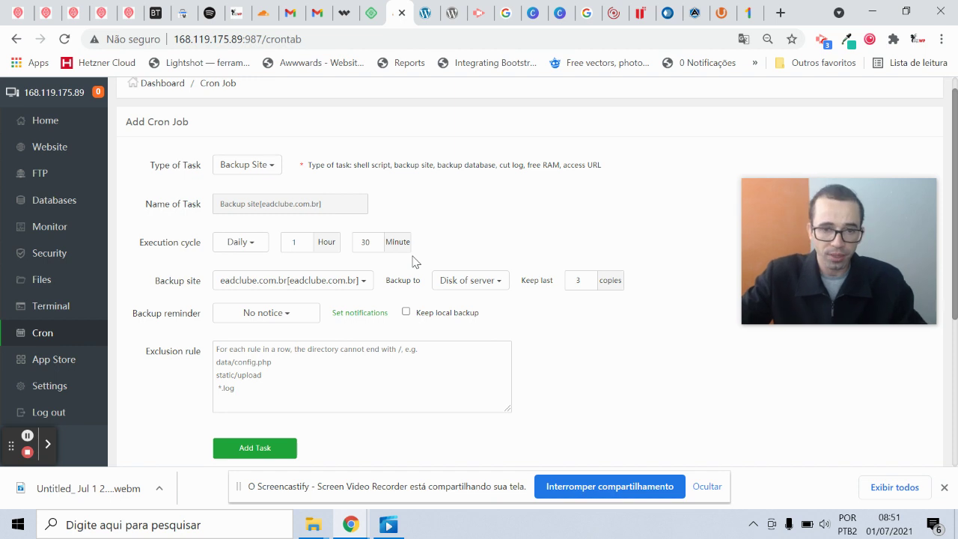
Open Gmail in a new browser tab and switch to the Clube das Mãezinhas Gmail account.
{"action": "left_click", "coordinate": [782, 10]}
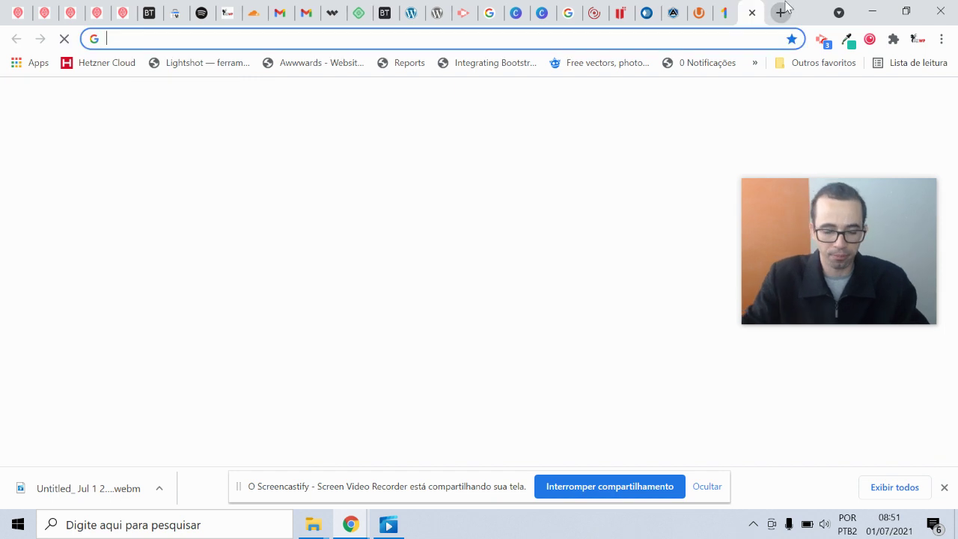
{"action": "type", "text": "GMAIL.CO"}
{"action": "key", "text": "Return"}
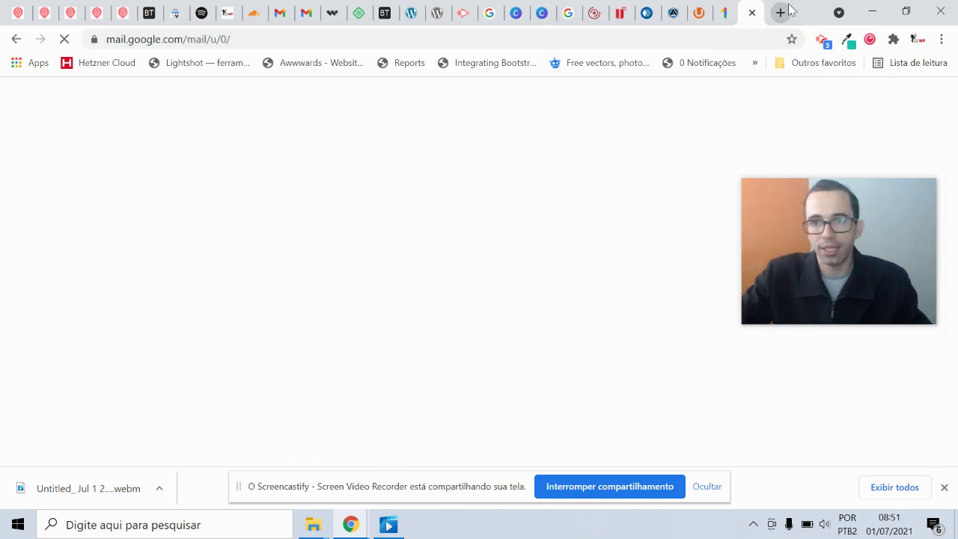
{"action": "left_click_drag", "start_coordinate": [828, 219], "coordinate": [825, 395]}
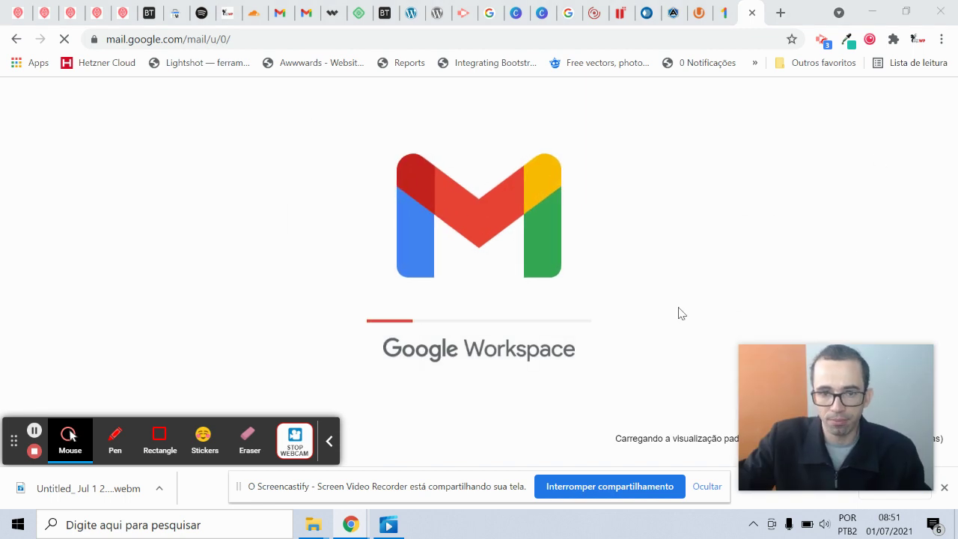
{"action": "left_click", "coordinate": [928, 107]}
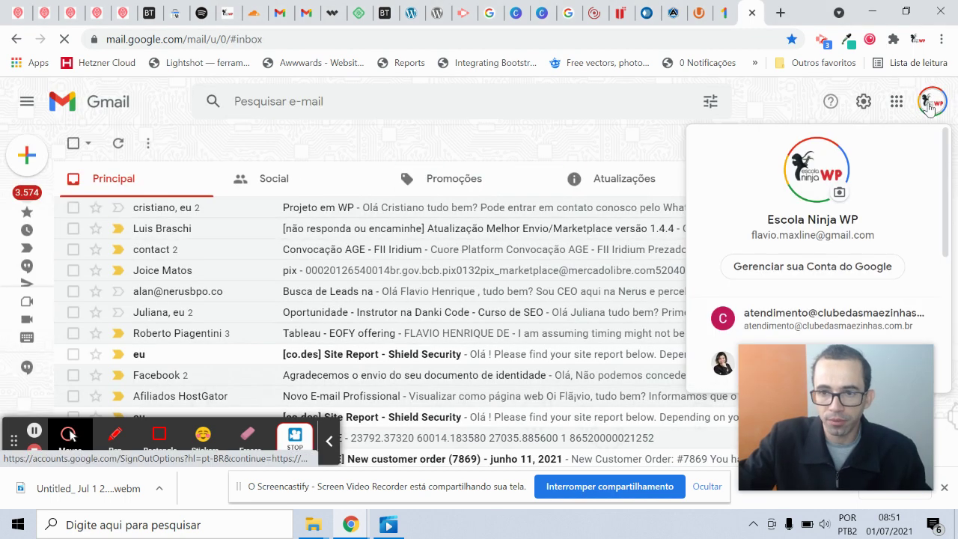
{"action": "scroll", "coordinate": [853, 211], "scroll_direction": "down", "scroll_amount": 2}
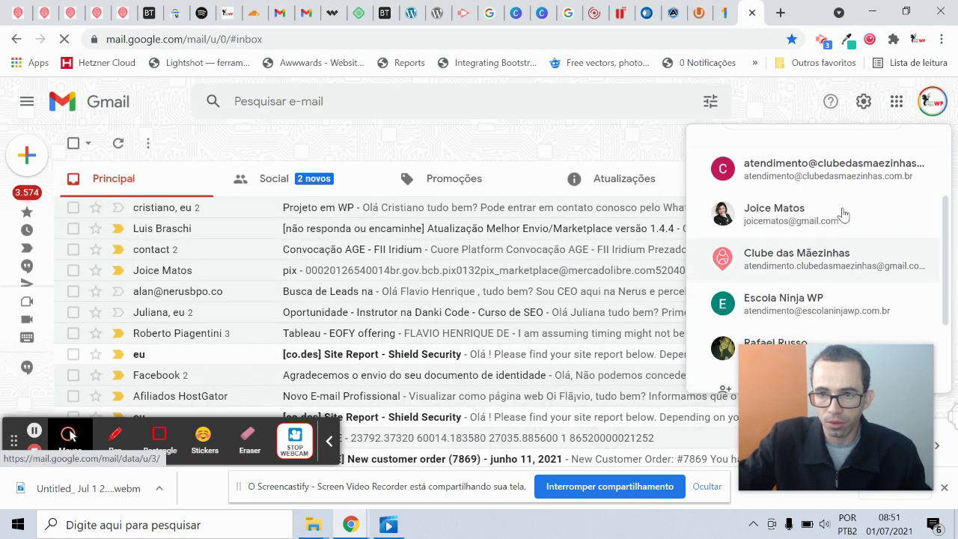
{"action": "left_click", "coordinate": [810, 267]}
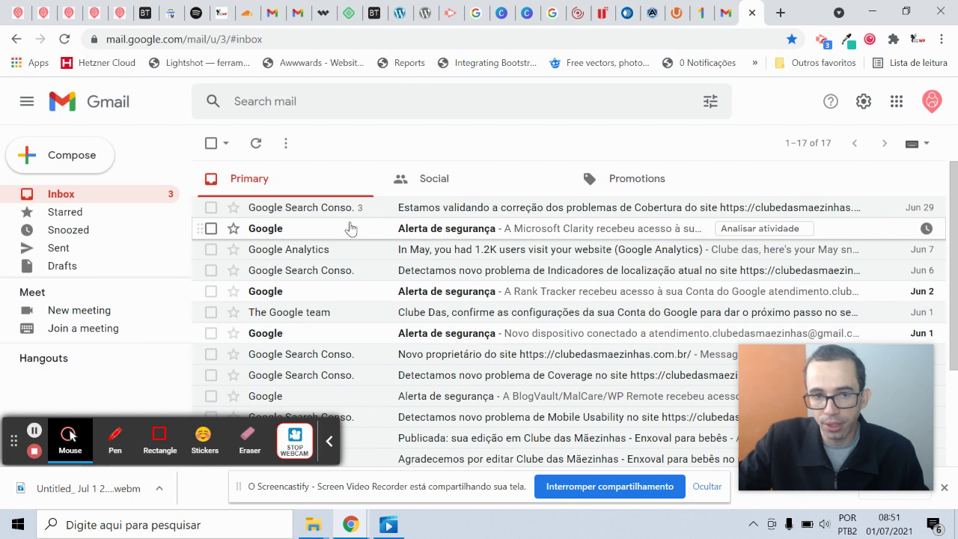
Switch to this account's Google Drive and open the clubedasmaezinh folder inside bt_backup > database.
{"action": "left_click", "coordinate": [896, 101]}
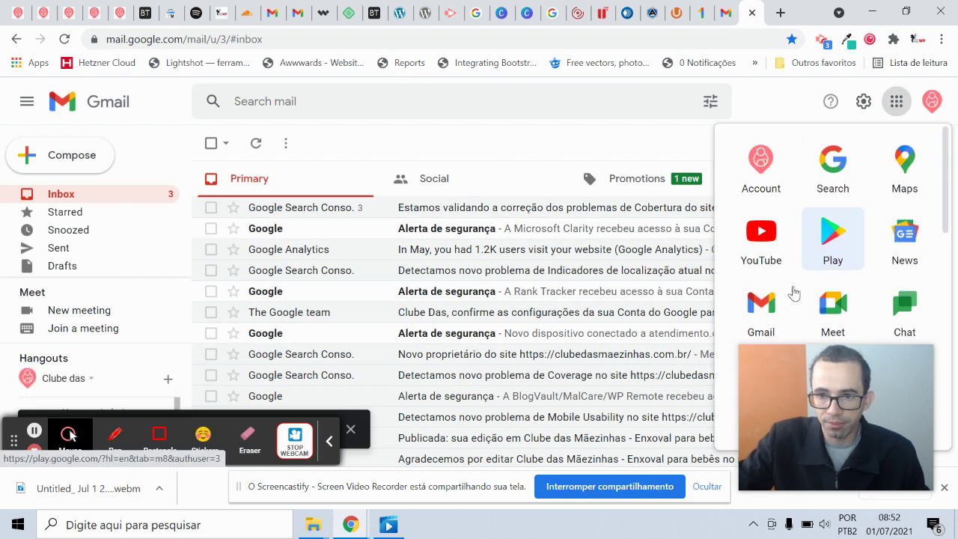
{"action": "scroll", "coordinate": [866, 250], "scroll_direction": "down", "scroll_amount": 1}
{"action": "left_click", "coordinate": [831, 302]}
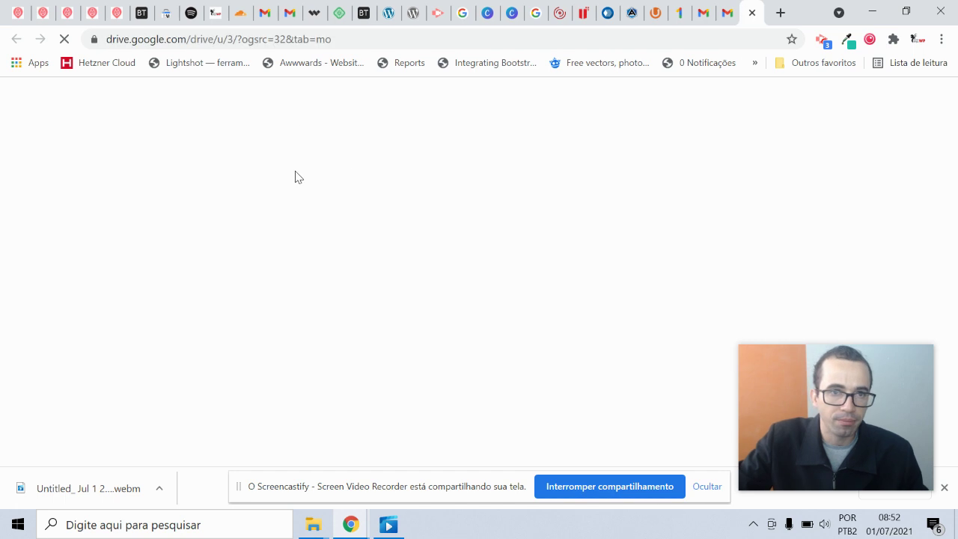
{"action": "scroll", "coordinate": [285, 310], "scroll_direction": "down", "scroll_amount": 2}
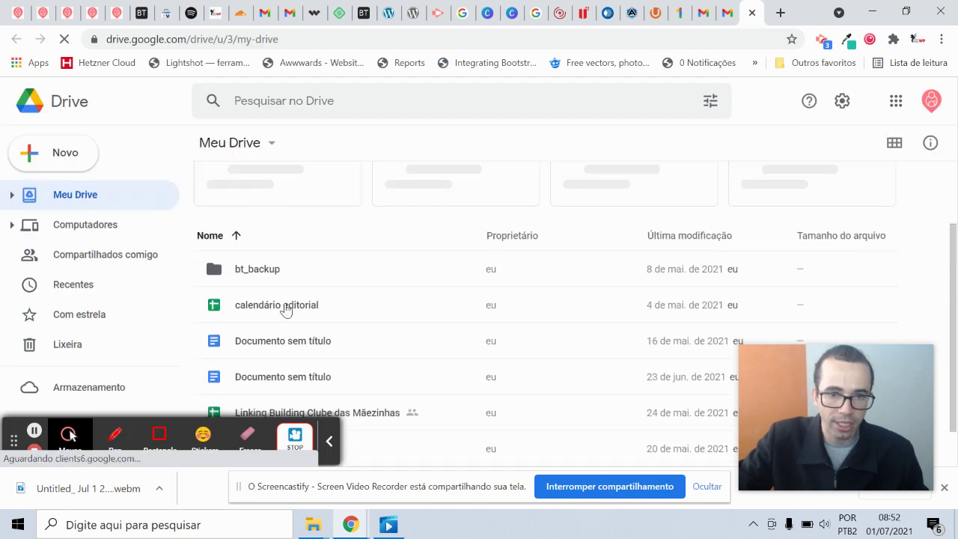
{"action": "double_click", "coordinate": [258, 271]}
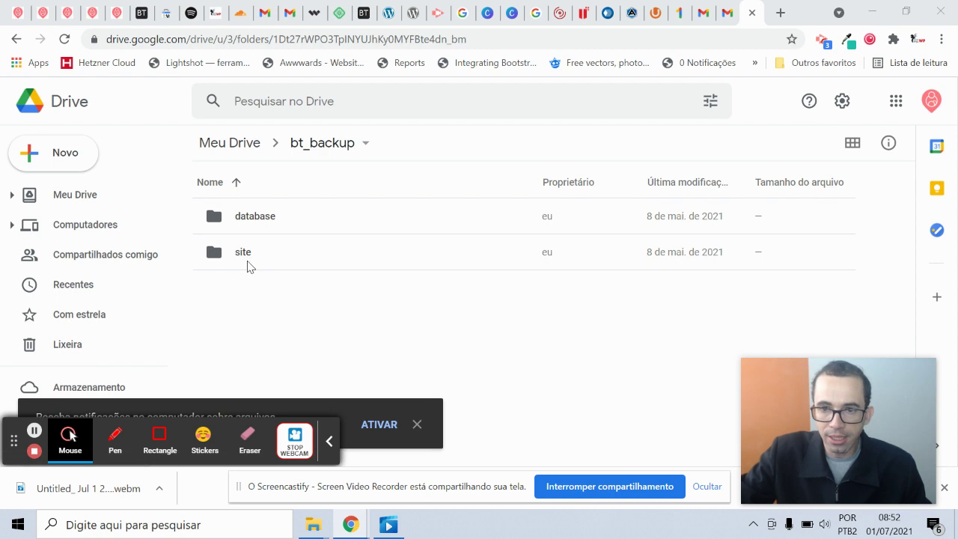
{"action": "double_click", "coordinate": [253, 218]}
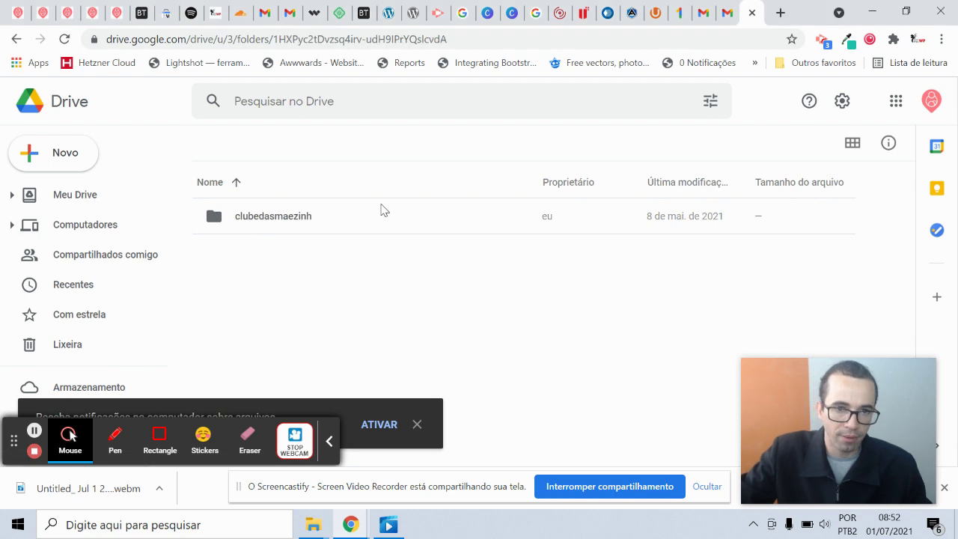
{"action": "double_click", "coordinate": [284, 218]}
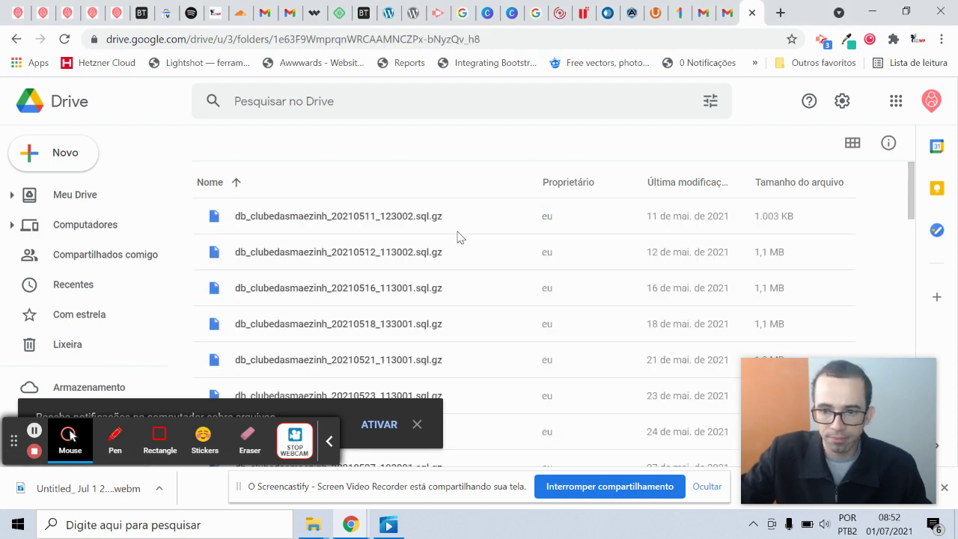
Examine the modification dates and times of the database backup files in the clubedasmaezinh folder, from oldest to newest.
{"action": "scroll", "coordinate": [304, 263], "scroll_direction": "down", "scroll_amount": 7}
{"action": "scroll", "coordinate": [310, 261], "scroll_direction": "down", "scroll_amount": 8}
{"action": "scroll", "coordinate": [309, 260], "scroll_direction": "up", "scroll_amount": 15}
{"action": "scroll", "coordinate": [314, 256], "scroll_direction": "down", "scroll_amount": 3}
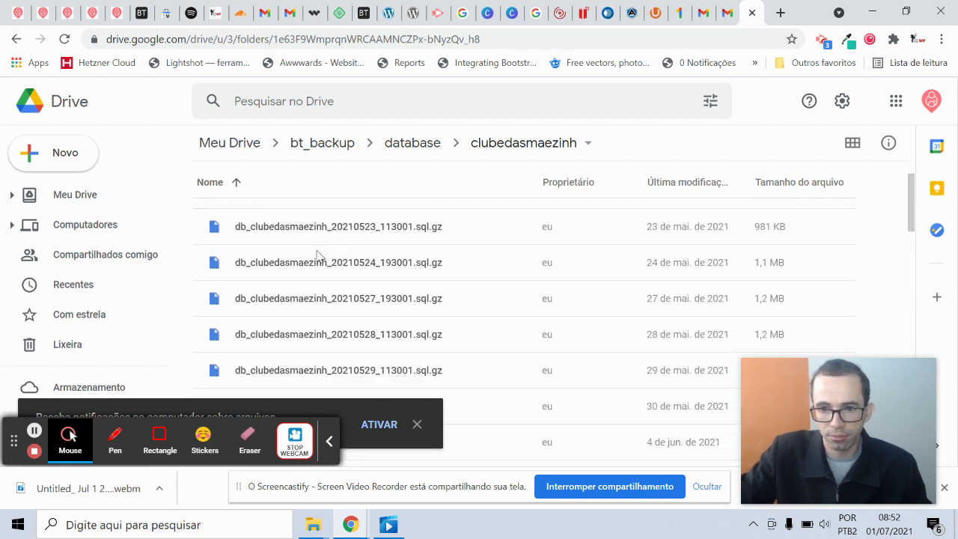
{"action": "scroll", "coordinate": [318, 255], "scroll_direction": "down", "scroll_amount": 8}
{"action": "scroll", "coordinate": [317, 255], "scroll_direction": "down", "scroll_amount": 3}
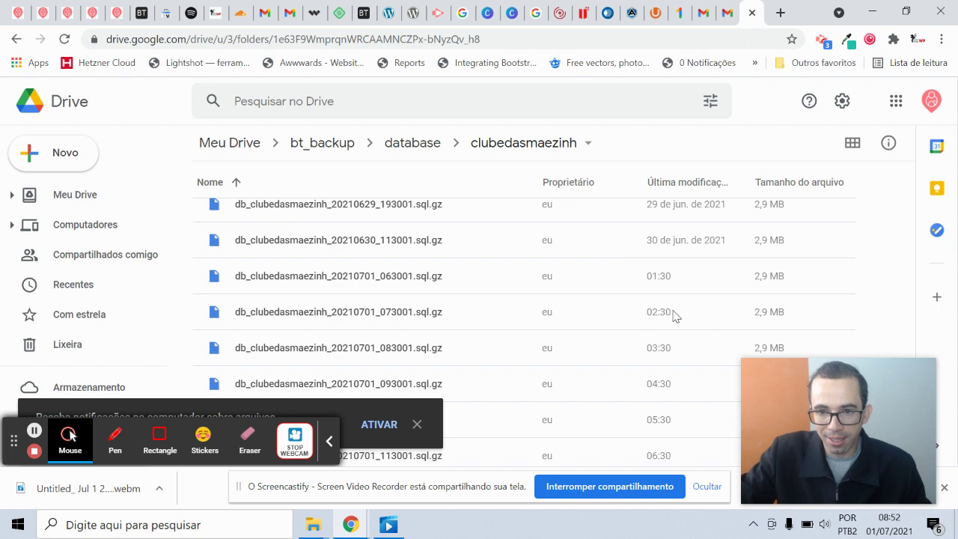
{"action": "scroll", "coordinate": [696, 350], "scroll_direction": "down", "scroll_amount": 1}
{"action": "scroll", "coordinate": [705, 374], "scroll_direction": "down", "scroll_amount": 1}
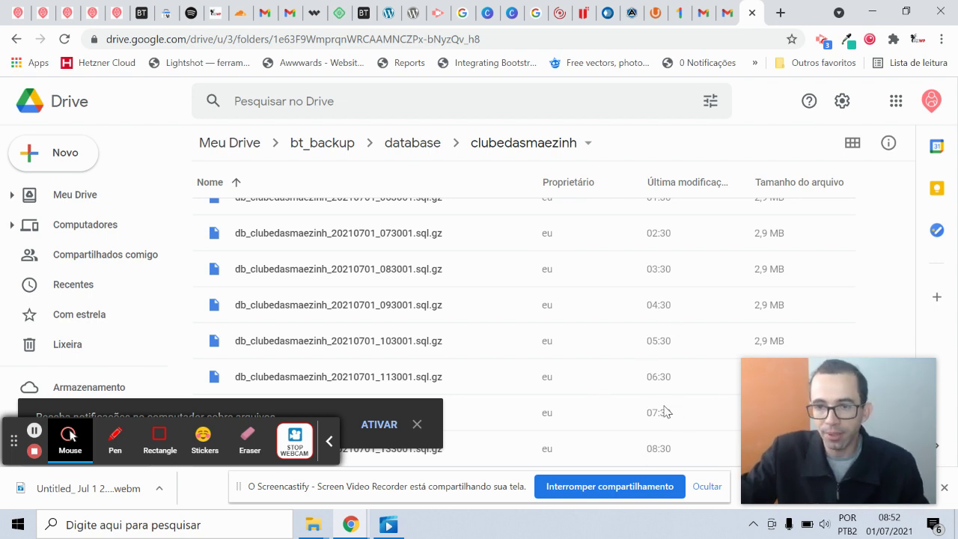
{"action": "scroll", "coordinate": [659, 303], "scroll_direction": "up", "scroll_amount": 1}
{"action": "scroll", "coordinate": [658, 303], "scroll_direction": "up", "scroll_amount": 15}
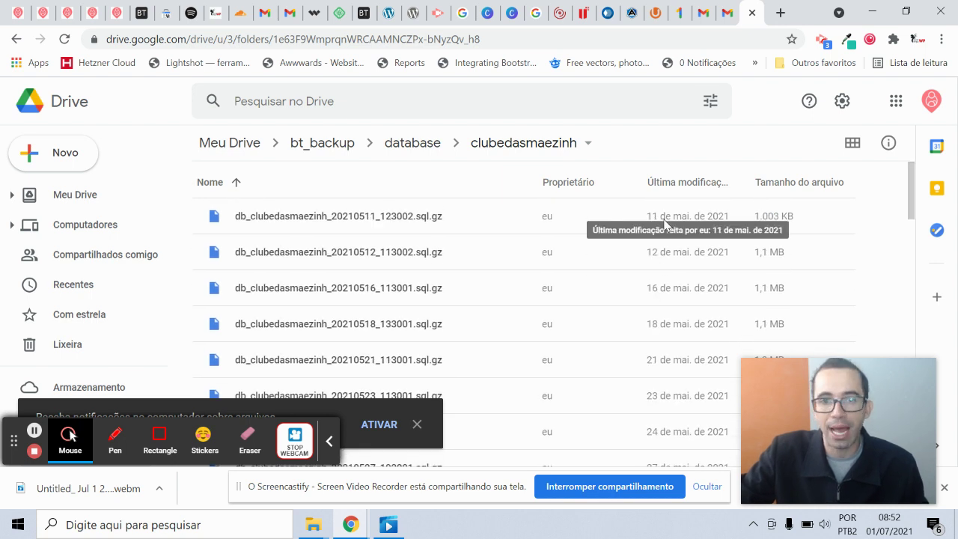
{"action": "scroll", "coordinate": [665, 223], "scroll_direction": "down", "scroll_amount": 15}
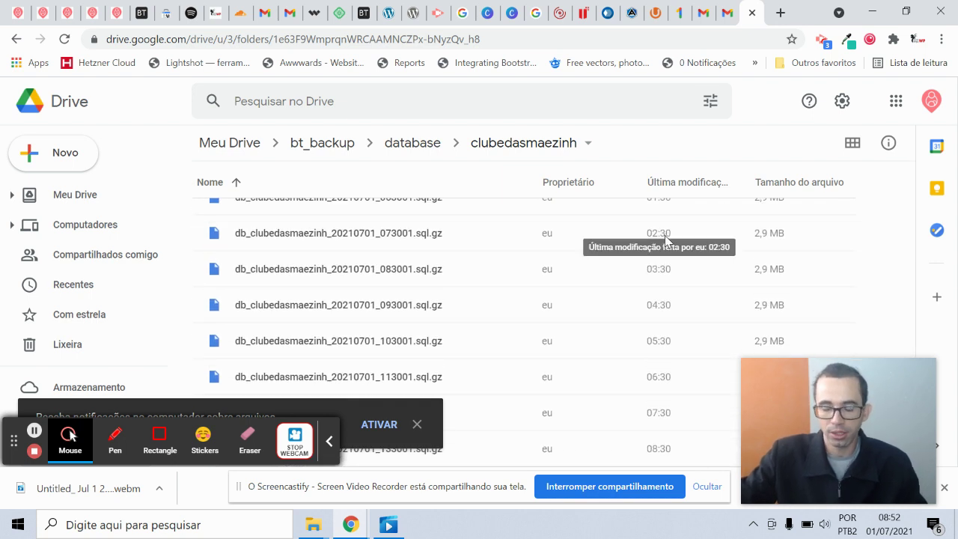